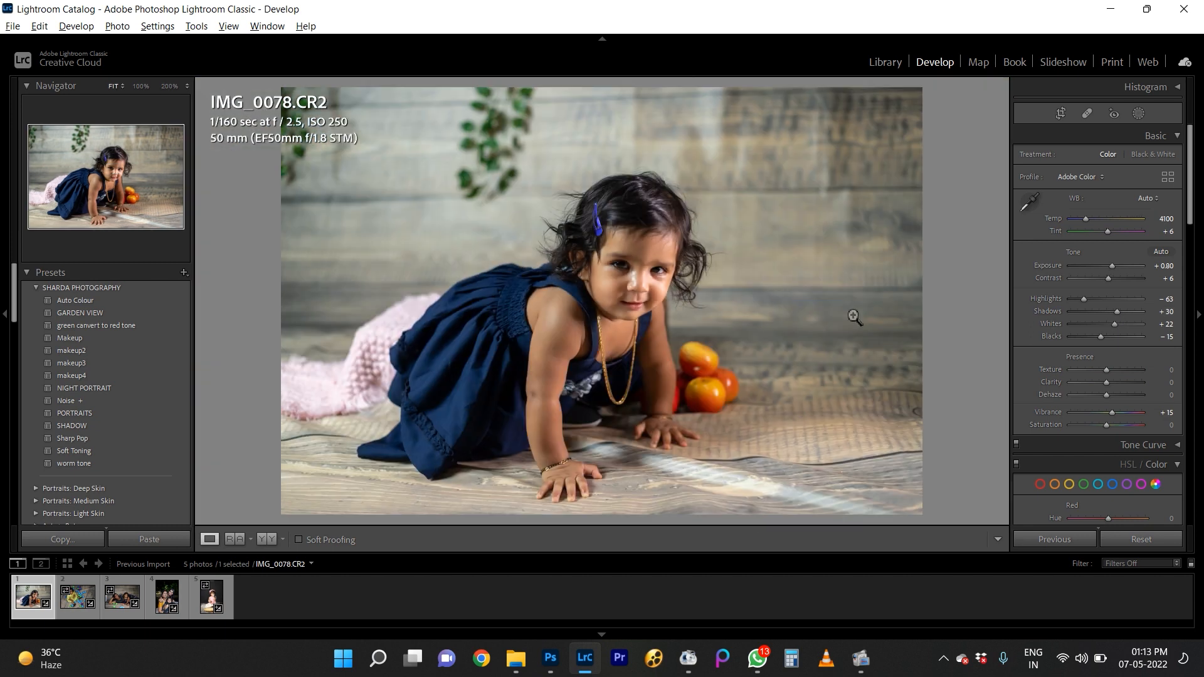
# Compare IMG_0078 before and after the edits so far, and raise its Orange luminance to +43.
pyautogui.click(266, 539)
pyautogui.click(209, 539)
pyautogui.moveTo(1194, 196); pyautogui.dragTo(1191, 253)
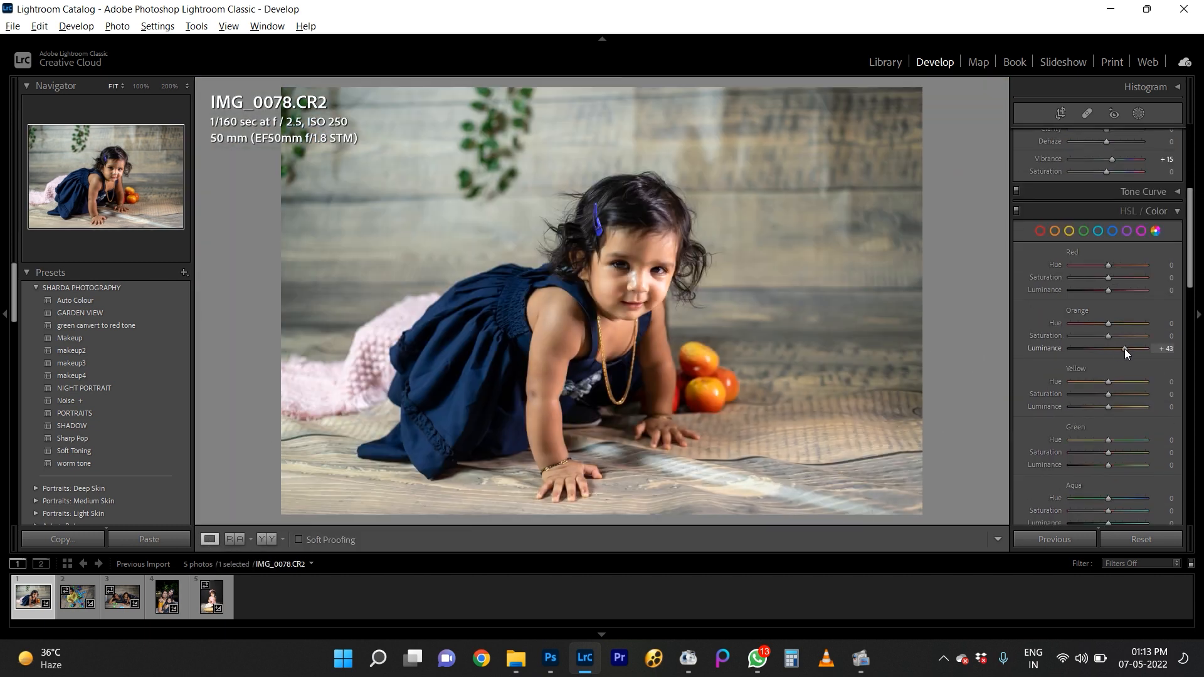
# Create a Select Subject mask on the girl and invert it to cover the background.
pyautogui.click(1138, 113)
pyautogui.click(1061, 143)
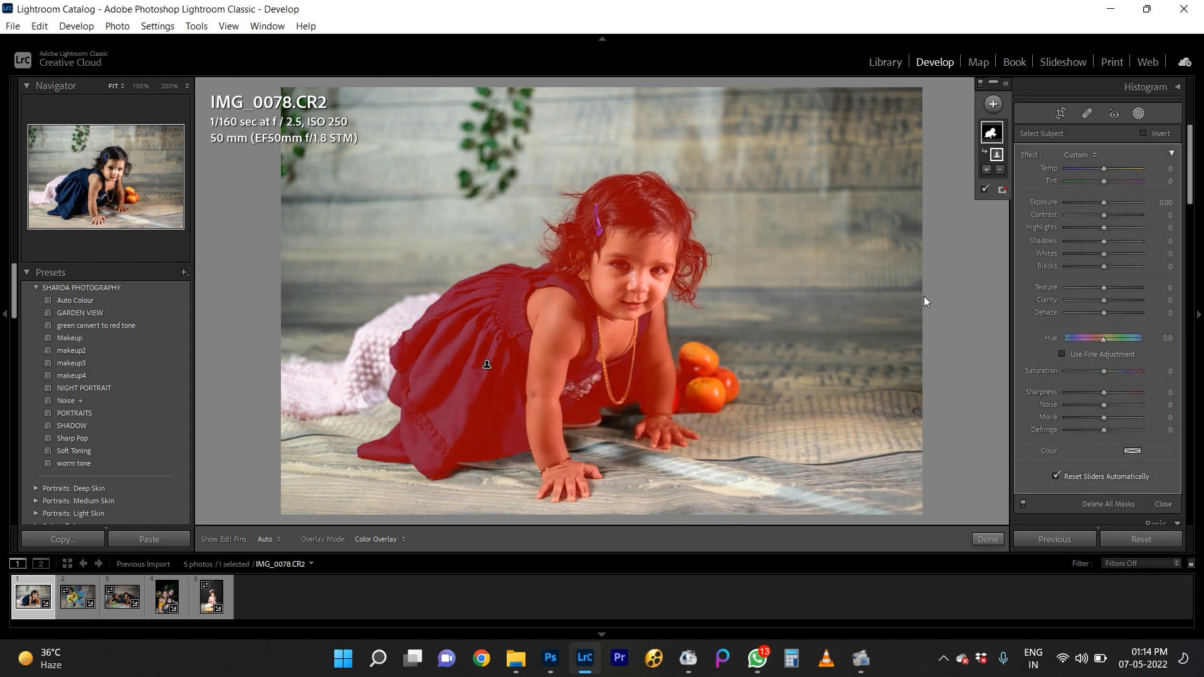
pyautogui.click(1143, 133)
# Set the background mask's Temp to 24, Tint 14, Exposure −1.24, Highlights −19, Shadows 26 and Clarity 29.
pyautogui.moveTo(1104, 202); pyautogui.dragTo(1111, 171)
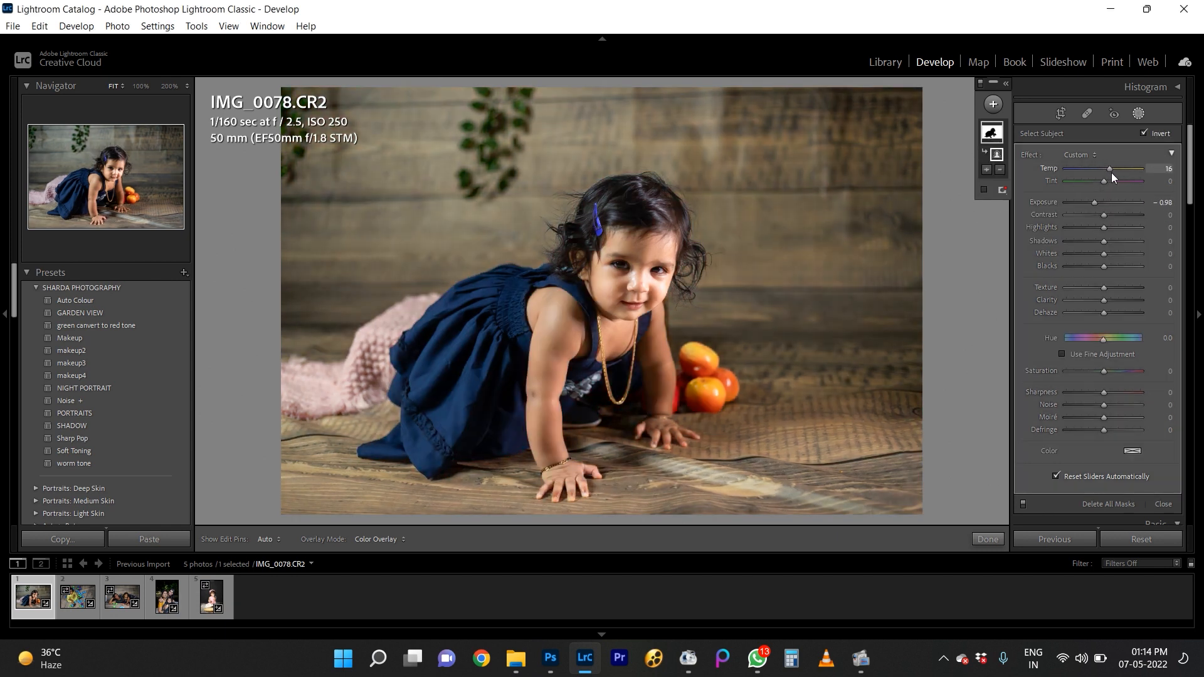
pyautogui.moveTo(1103, 300)
pyautogui.mouseDown()
pyautogui.moveTo(1126, 299)
pyautogui.moveTo(1115, 299)
pyautogui.mouseUp()
pyautogui.moveTo(1104, 181); pyautogui.dragTo(1108, 179)
pyautogui.moveTo(1109, 170); pyautogui.dragTo(1091, 202)
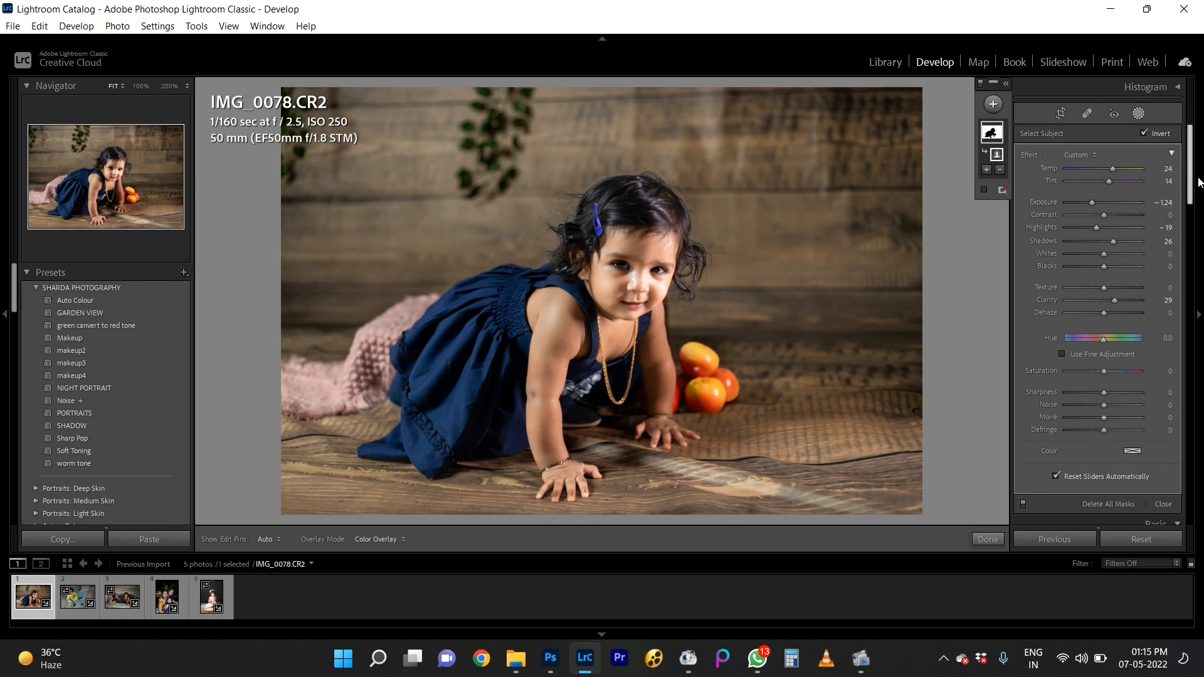
# Set the background mask's Dehaze to −9 and finish masking.
pyautogui.scroll(-5, 1199, 181)
pyautogui.scroll(5, 1202, 166)
pyautogui.scroll(-2, 1200, 188)
pyautogui.moveTo(1121, 256); pyautogui.dragTo(1100, 255)
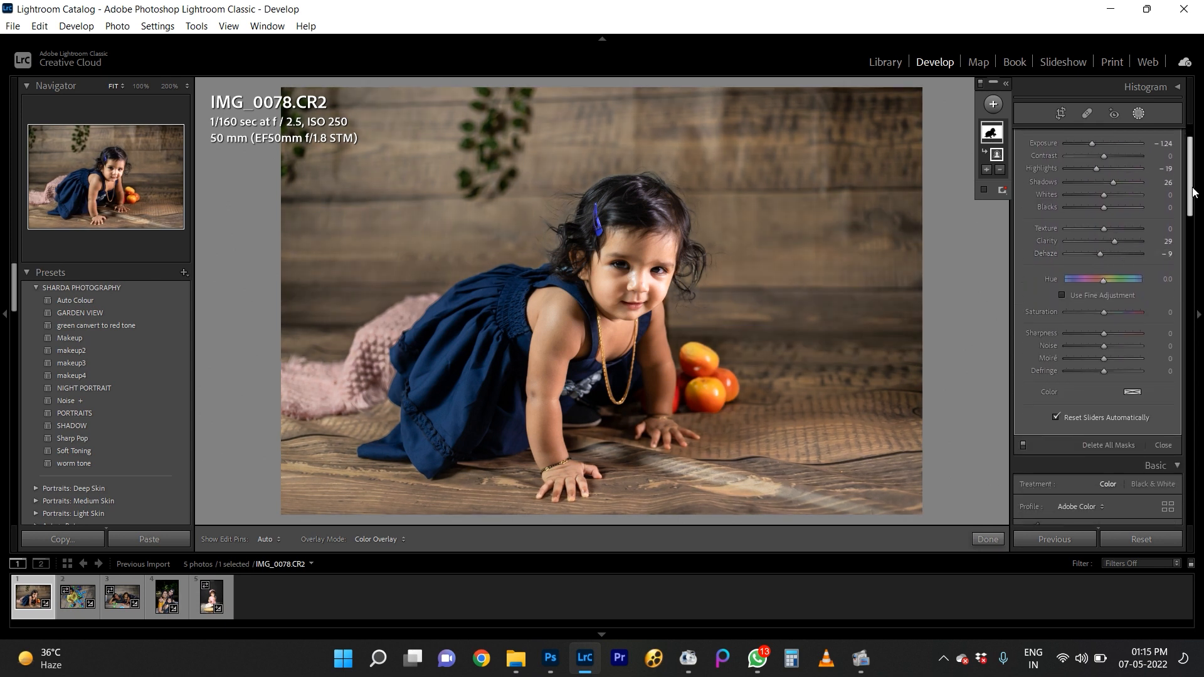
pyautogui.scroll(2, 1116, 188)
pyautogui.click(987, 539)
# Compare the before and after versions of IMG_0078 and inspect the masked result up close.
pyautogui.click(266, 539)
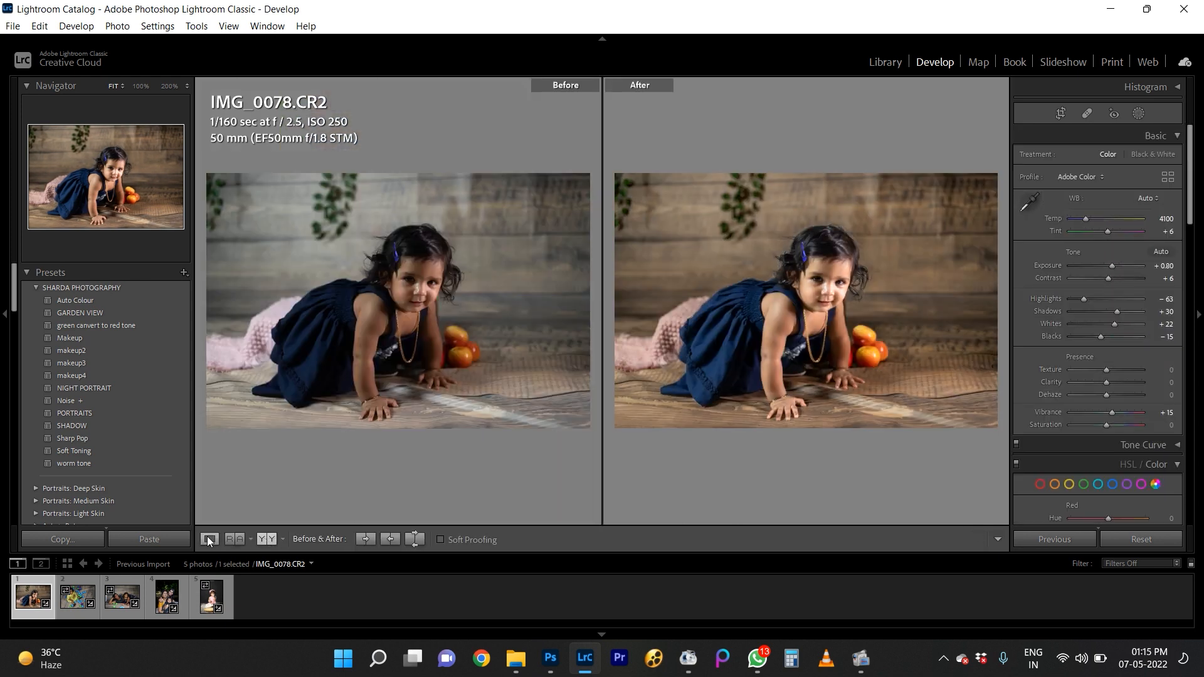
pyautogui.click(210, 540)
pyautogui.moveTo(645, 238); pyautogui.dragTo(690, 401)
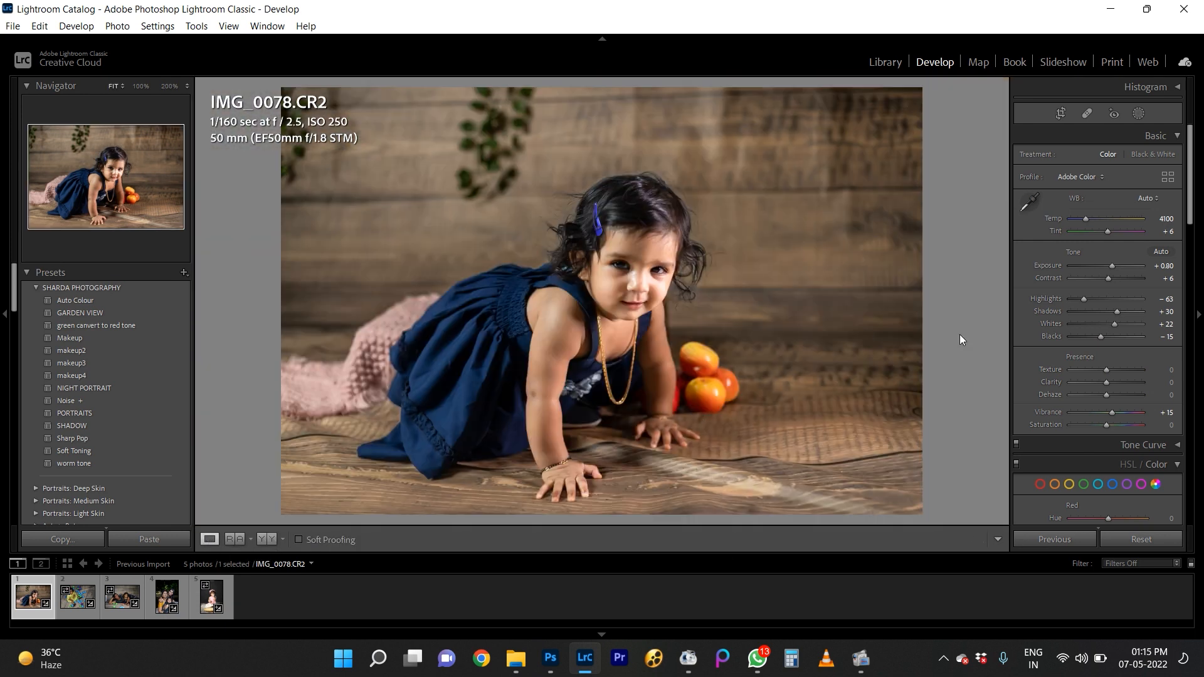
pyautogui.click(628, 190)
# Switch to IMG_0111 and set Temp to 4368, Exposure −0.53, Shadows +72 and Clarity +26.
pyautogui.press('Right')
pyautogui.moveTo(1107, 382); pyautogui.dragTo(1116, 381)
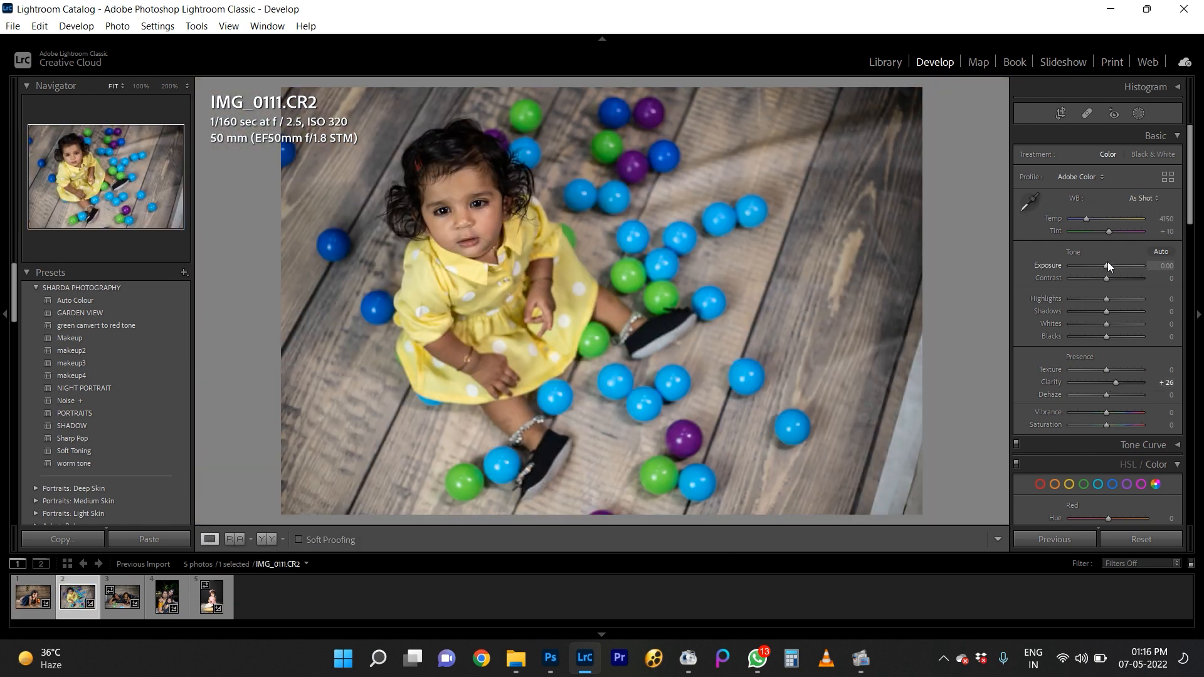
pyautogui.moveTo(1107, 265); pyautogui.dragTo(1105, 266)
pyautogui.moveTo(1086, 218); pyautogui.dragTo(1088, 221)
pyautogui.moveTo(1116, 310); pyautogui.dragTo(1132, 311)
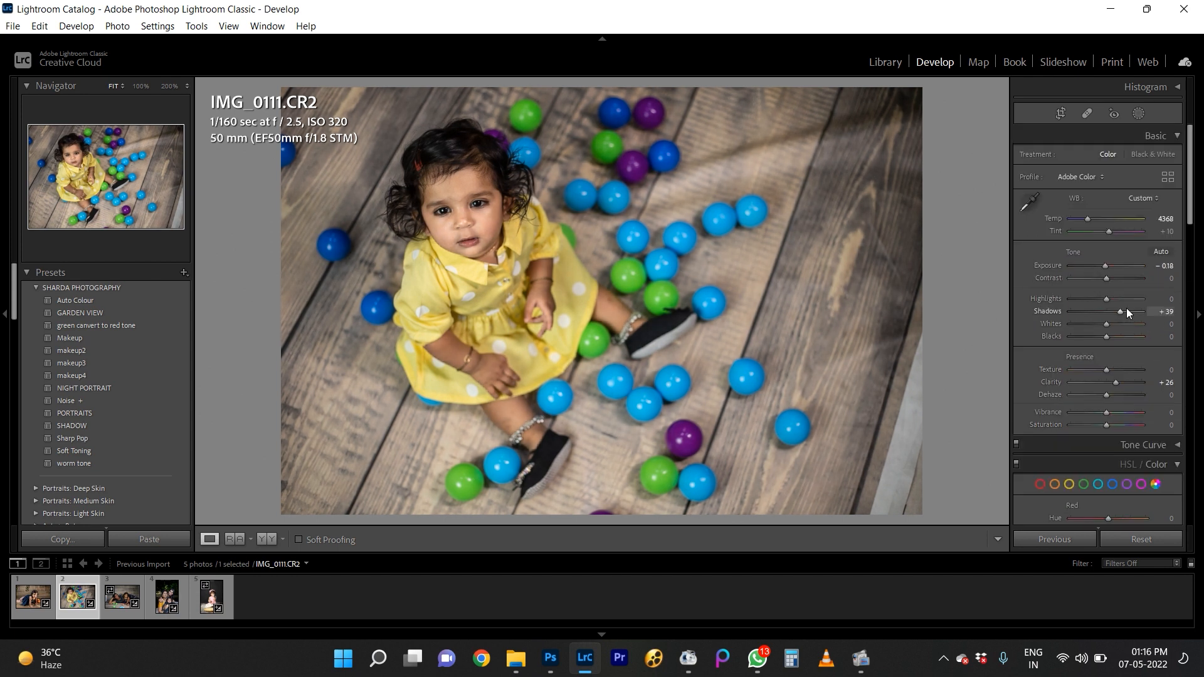
pyautogui.moveTo(1104, 265); pyautogui.dragTo(1100, 269)
pyautogui.click(486, 216)
pyautogui.click(572, 280)
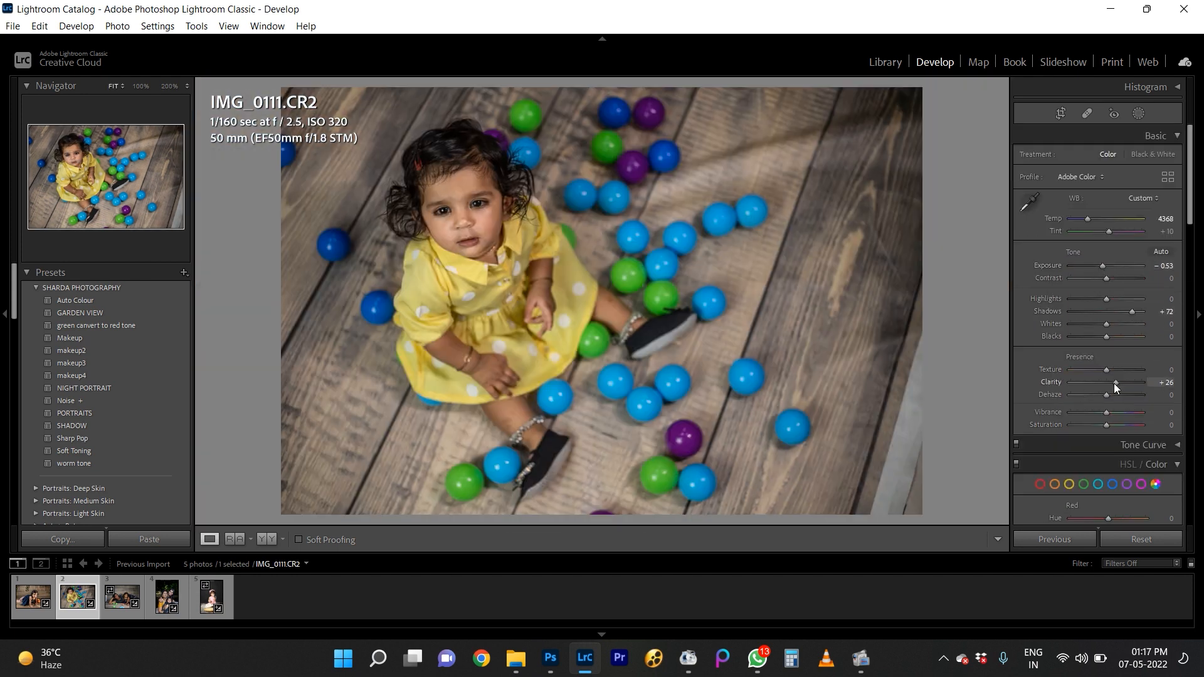
# Add a linear gradient mask running from the bottom edge to the top of IMG_0111 and adjust its Exposure and Temp.
pyautogui.click(1138, 114)
pyautogui.click(1061, 208)
pyautogui.moveTo(639, 527); pyautogui.dragTo(612, 107)
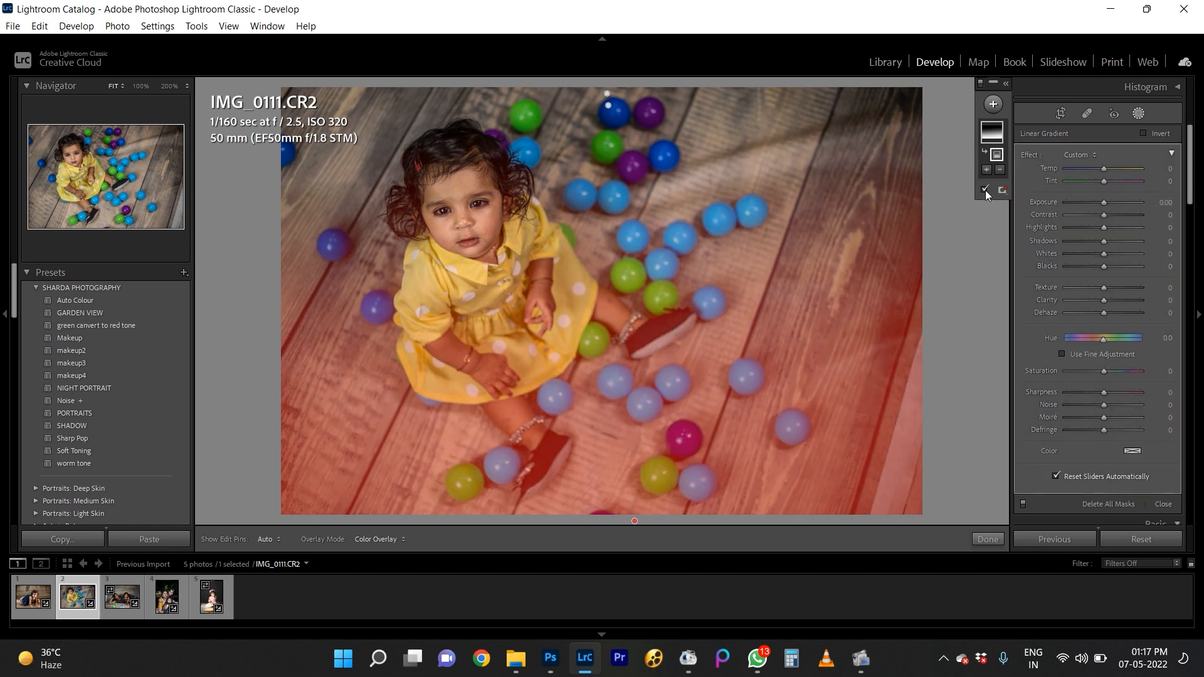
pyautogui.moveTo(1104, 203); pyautogui.dragTo(1105, 171)
pyautogui.click(985, 538)
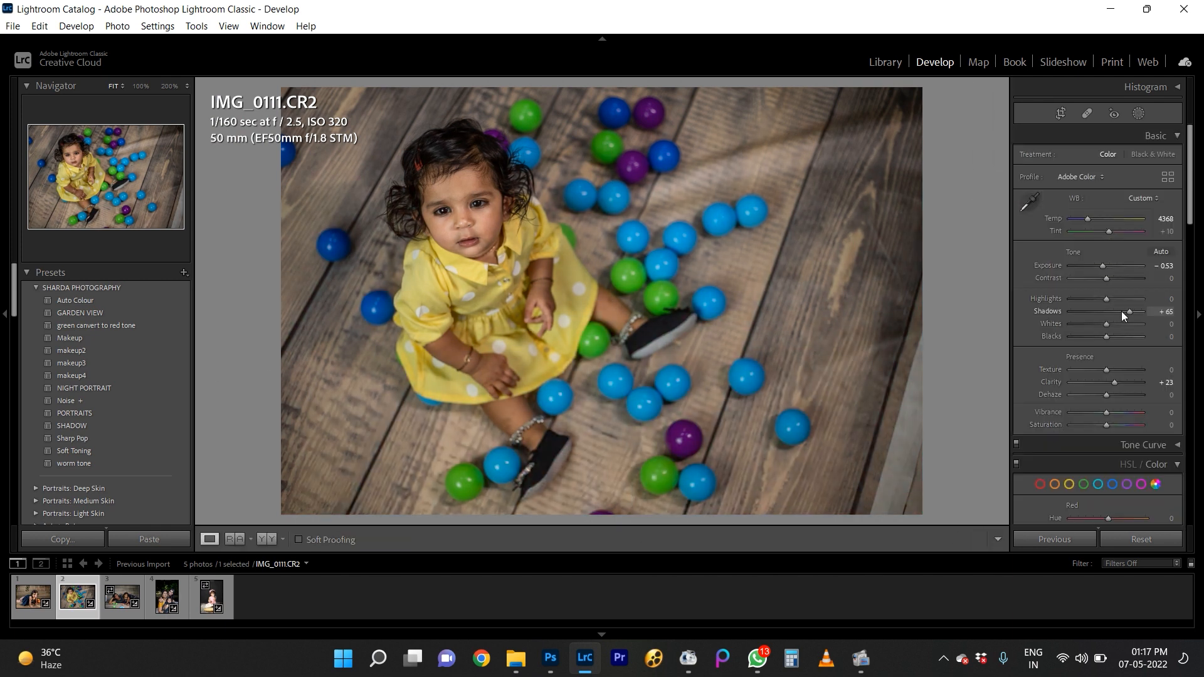
# Set IMG_0111's Shadows to +47 and Exposure to −0.26, and compare the photo before and after.
pyautogui.moveTo(1121, 311); pyautogui.dragTo(1124, 311)
pyautogui.moveTo(1102, 267); pyautogui.dragTo(1104, 265)
pyautogui.click(267, 539)
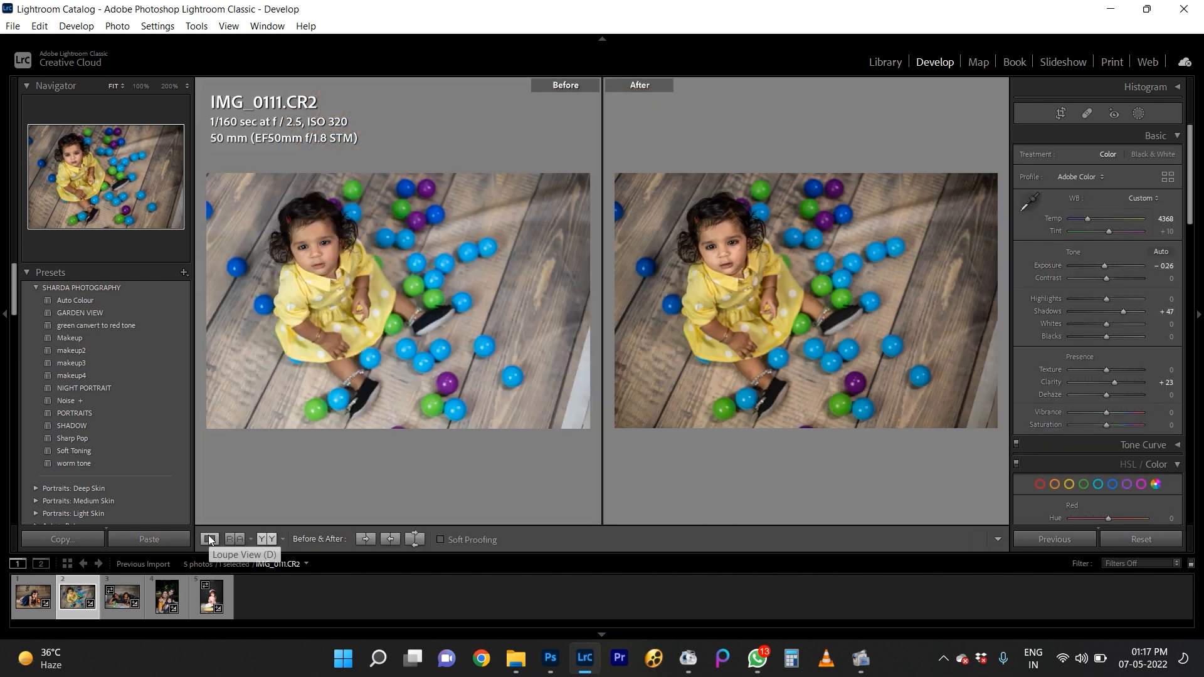
pyautogui.click(209, 539)
# Apply the previous photo's settings to IMG_0120 and enable its lens profile corrections.
pyautogui.click(122, 597)
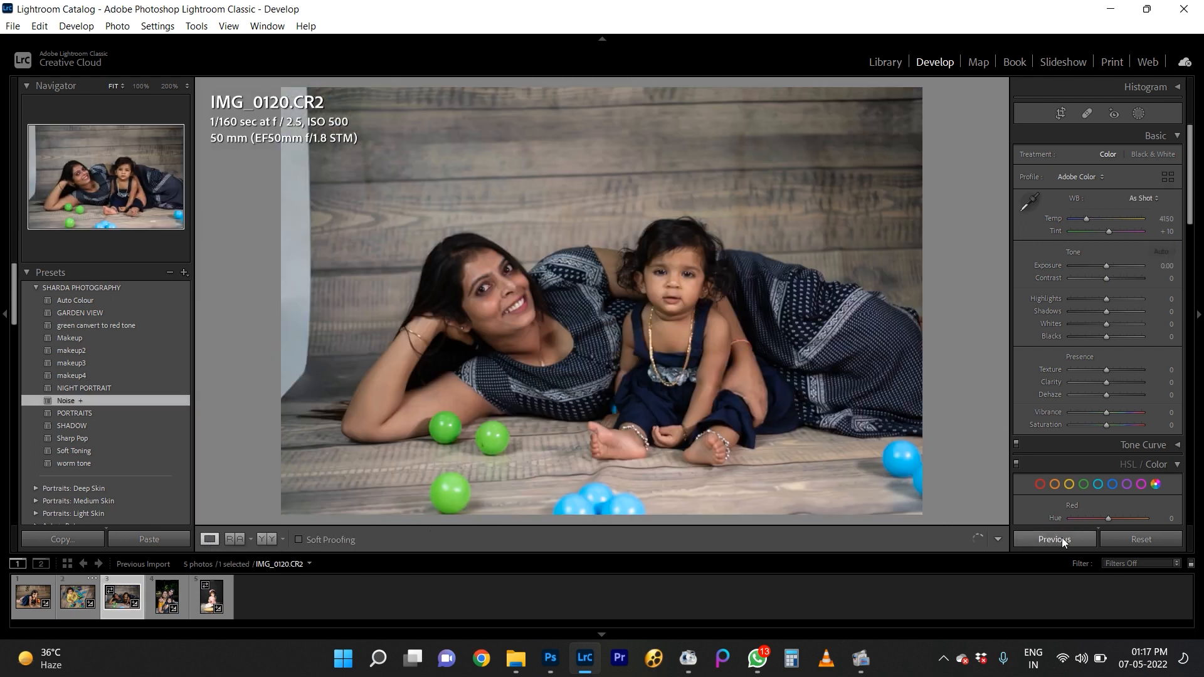
pyautogui.moveTo(1193, 221); pyautogui.dragTo(1183, 477)
pyautogui.click(1177, 280)
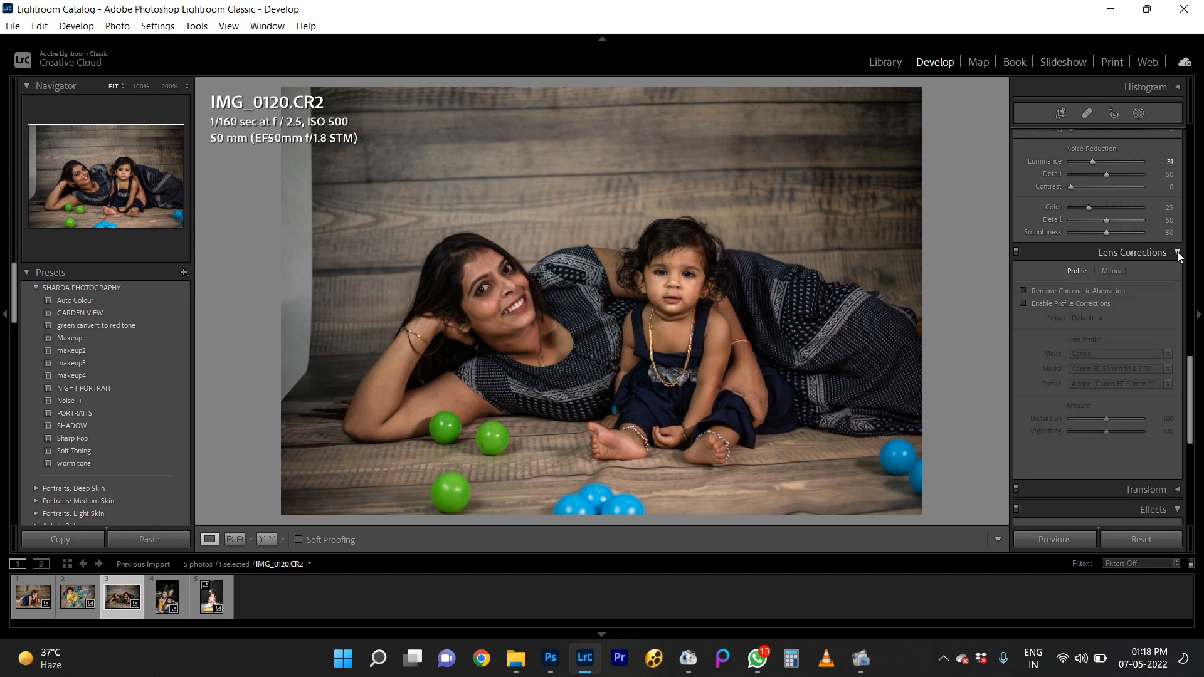
pyautogui.click(1024, 304)
# Reset IMG_0120's Exposure to 0.00 and set its Tint to +5, checking the faces up close.
pyautogui.moveTo(1189, 401); pyautogui.dragTo(1189, 169)
pyautogui.doubleClick(1105, 266)
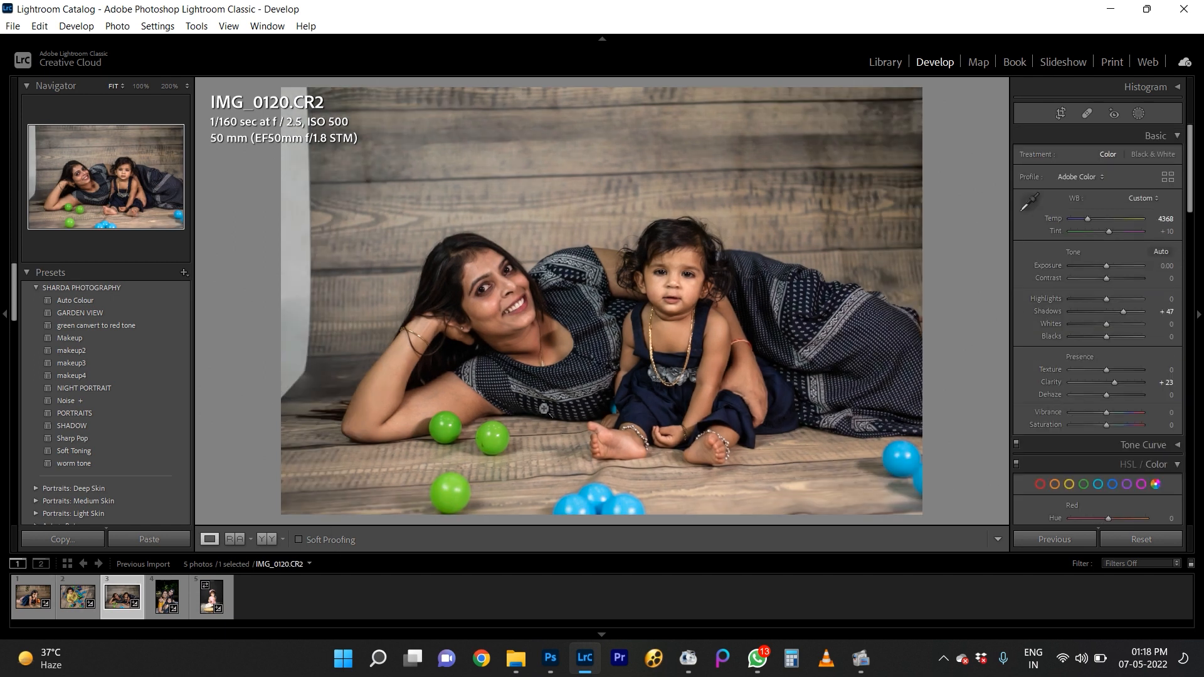
pyautogui.click(501, 282)
pyautogui.click(569, 347)
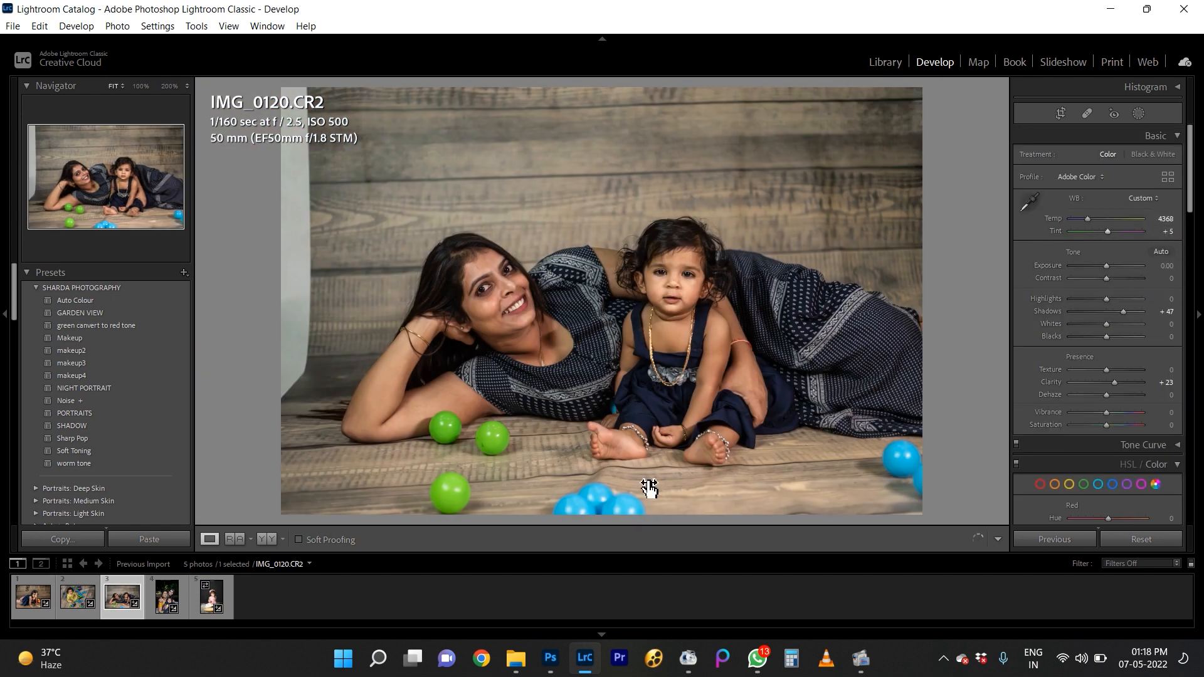
# Apply the previous photo's settings to IMG_0166 and check the girl's face up close.
pyautogui.click(211, 597)
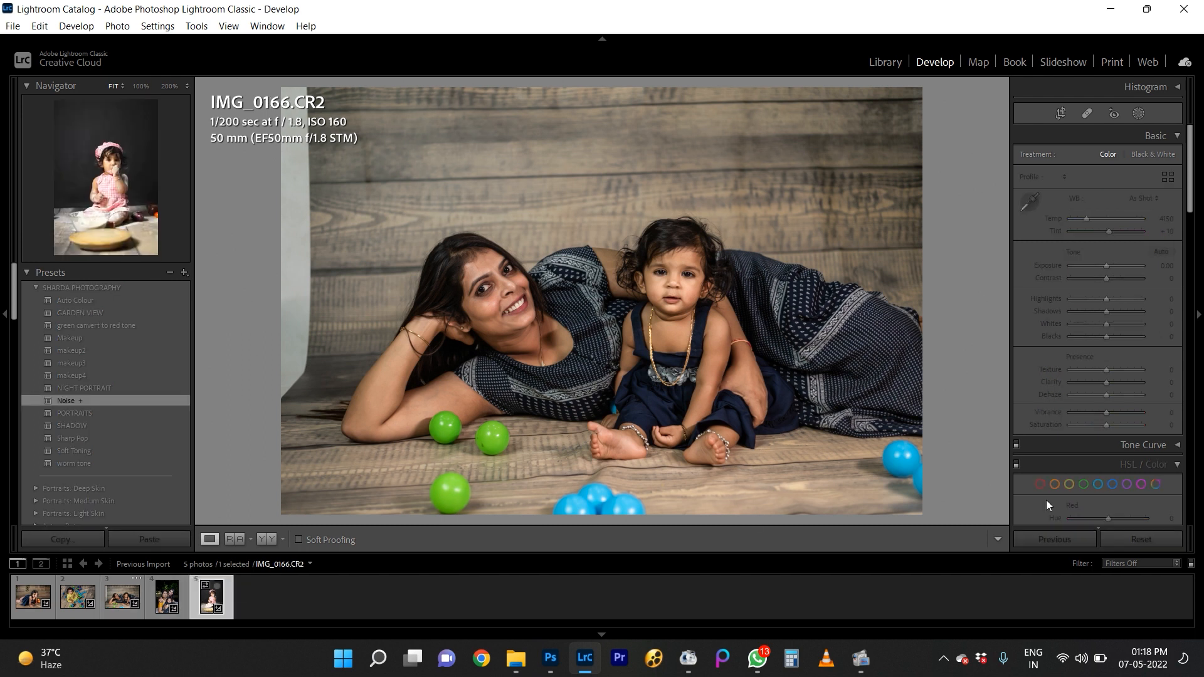
pyautogui.click(1060, 540)
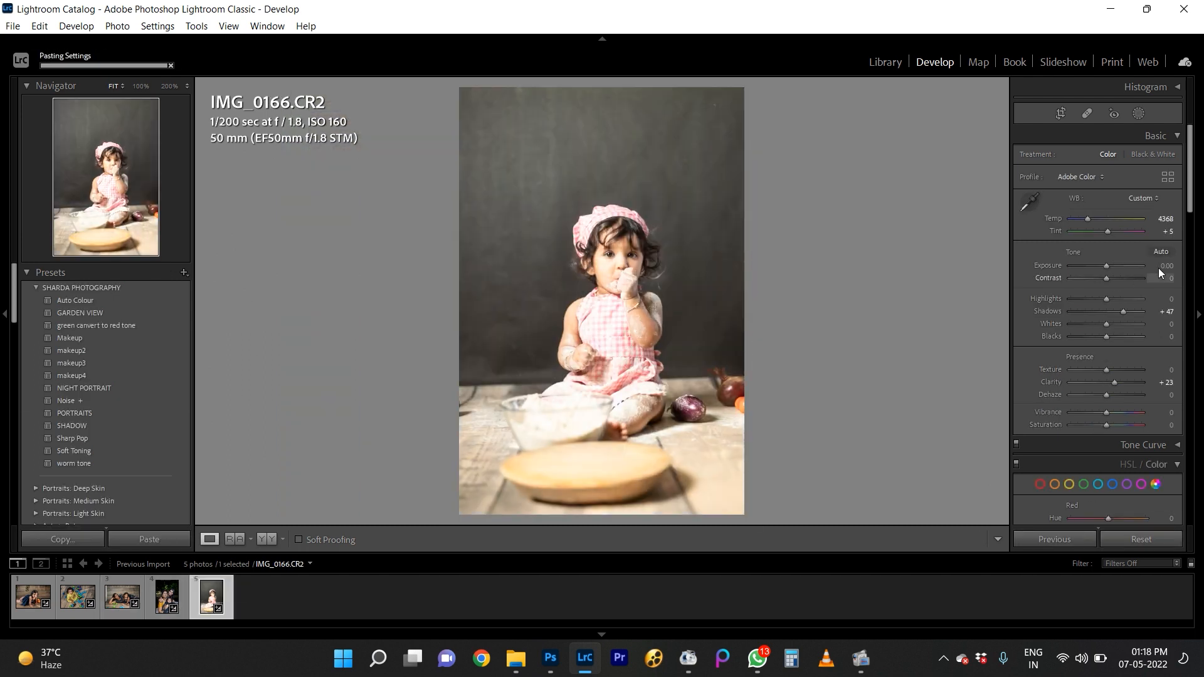
pyautogui.click(624, 263)
pyautogui.click(710, 408)
# Set IMG_0166's Exposure to −1.00, Highlights to −23 and Shadows to +40.
pyautogui.moveTo(1123, 311); pyautogui.dragTo(1102, 266)
pyautogui.click(650, 280)
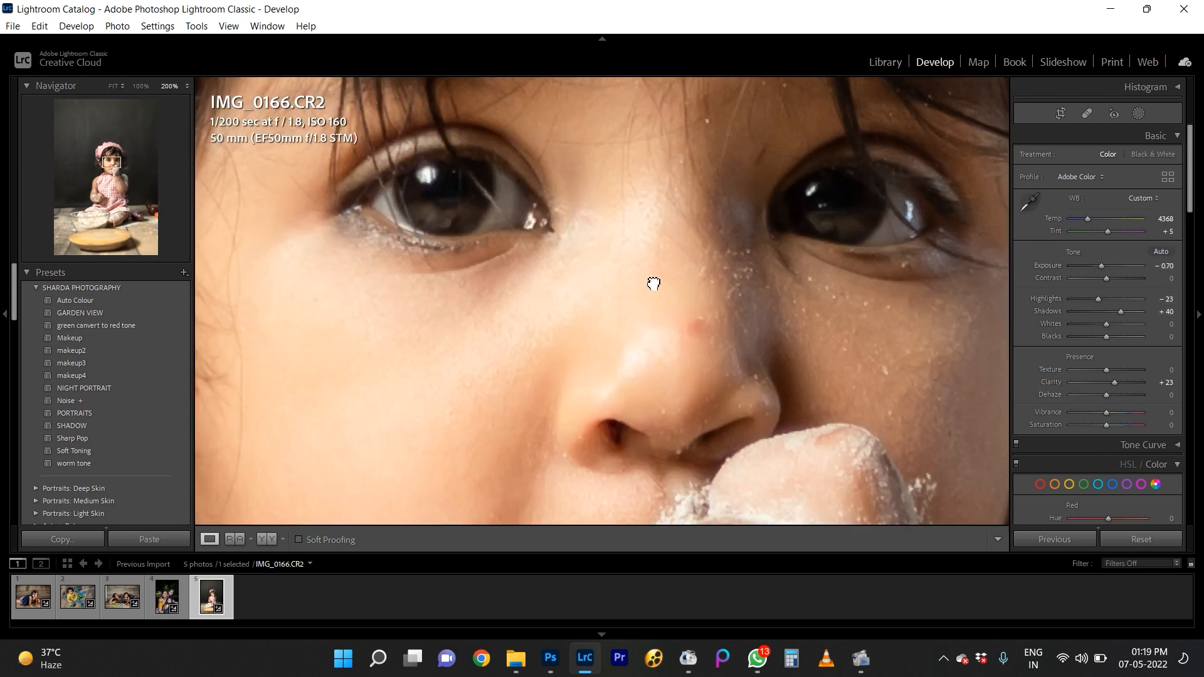
pyautogui.click(650, 279)
pyautogui.moveTo(1189, 210)
pyautogui.mouseDown()
pyautogui.moveTo(1166, 458)
pyautogui.moveTo(1175, 202)
pyautogui.mouseUp()
pyautogui.moveTo(1101, 266); pyautogui.dragTo(1099, 266)
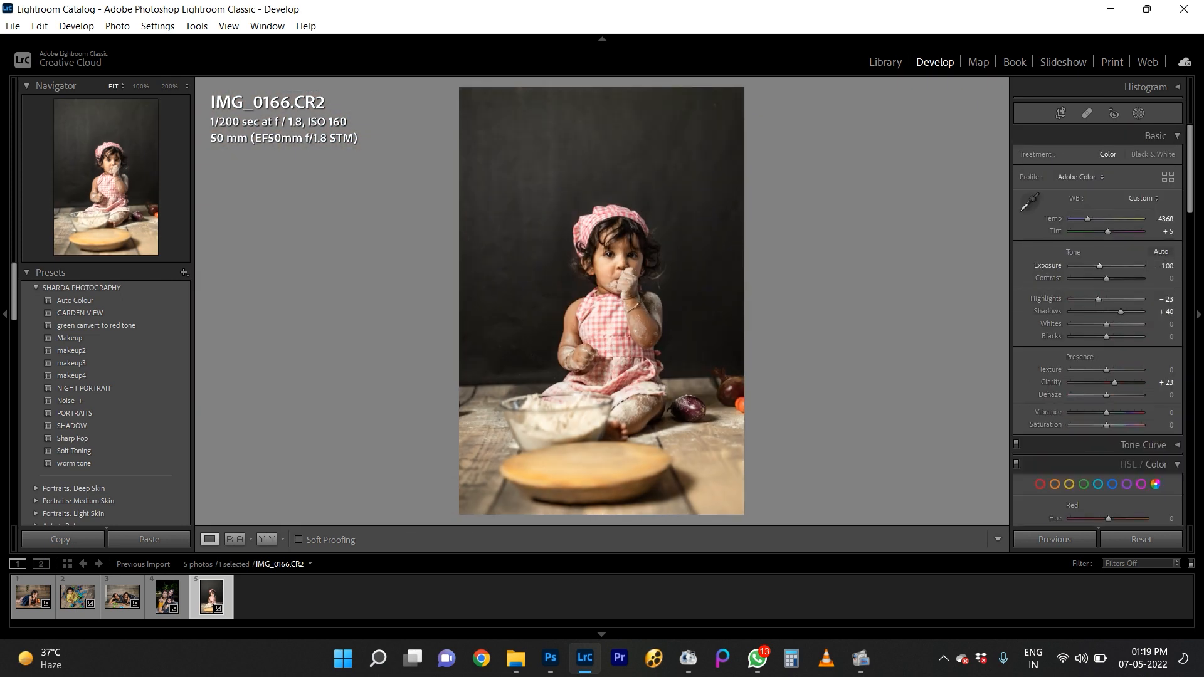
# Export the edited photos from the filmstrip as JPEG files.
pyautogui.keyDown('ctrl'); pyautogui.click(123, 597); pyautogui.keyUp('ctrl')
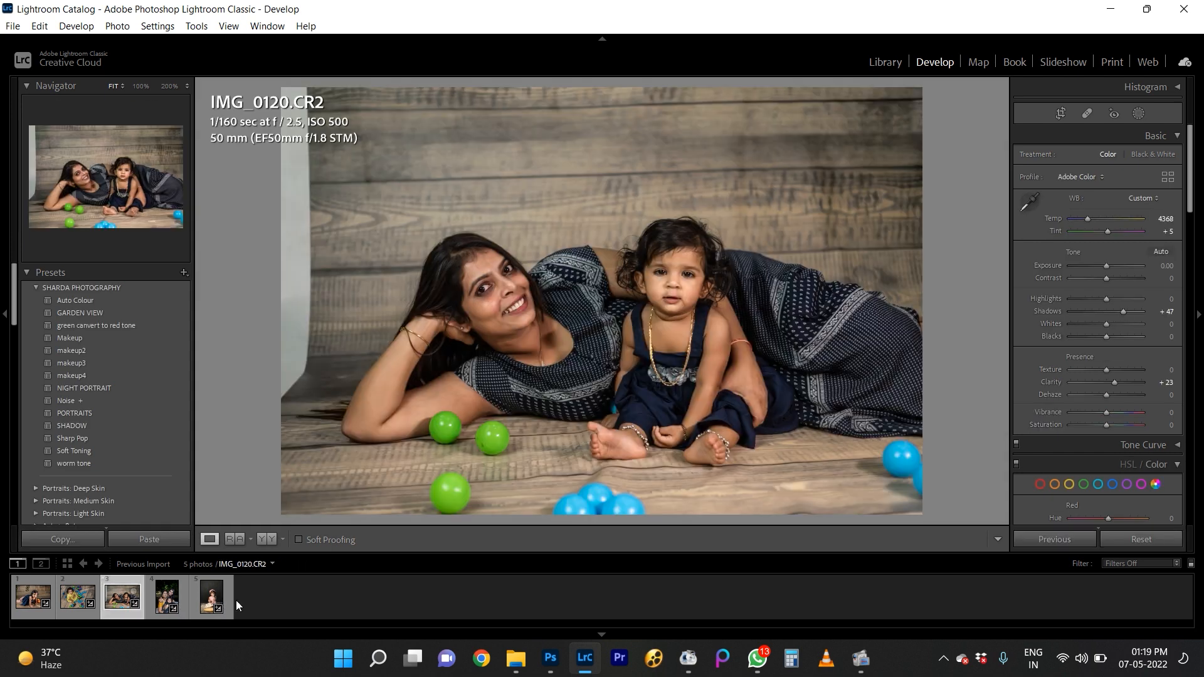
pyautogui.hotkey('ctrl', 'shift', 'e')
pyautogui.scroll(-5, 841, 392)
pyautogui.click(766, 484)
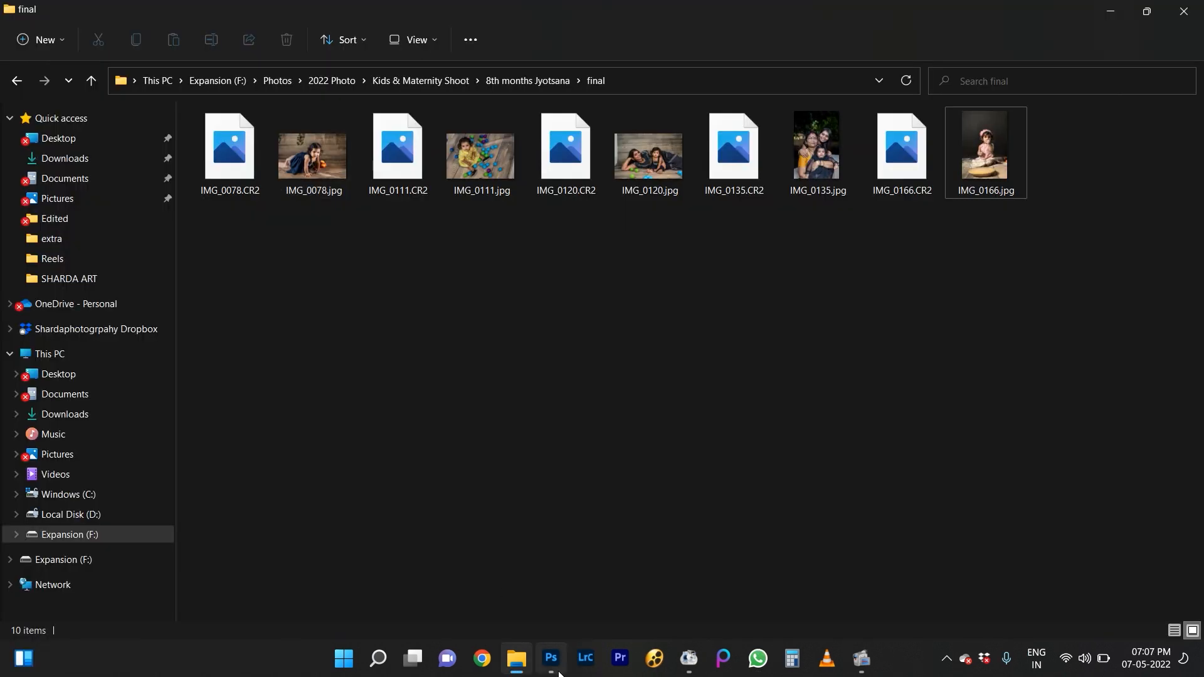
# Open IMG_0078.jpg in Photoshop and retouch blemishes on the girl's face with the Spot Healing Brush.
pyautogui.moveTo(309, 153); pyautogui.dragTo(550, 659)
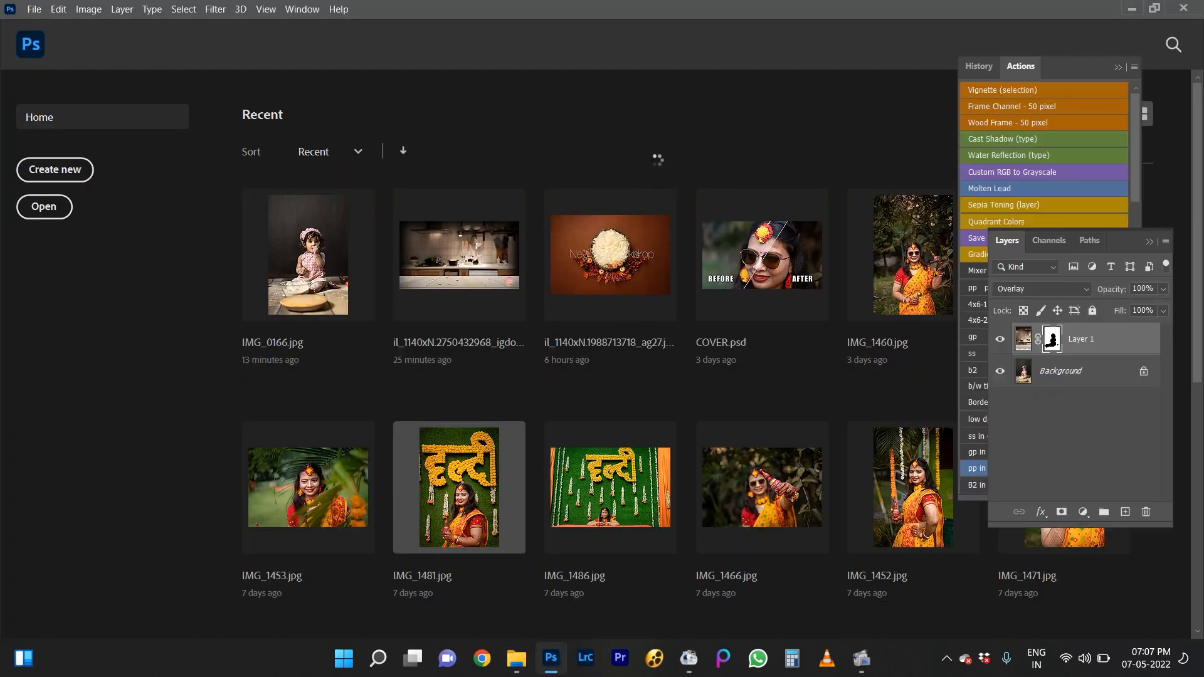
pyautogui.hotkey('ctrl', '+')
pyautogui.hotkey('ctrl', '+')
pyautogui.press('Tab')
pyautogui.hotkey('ctrl', '+')
pyautogui.press('j')
pyautogui.hotkey('ctrl', '+')
pyautogui.click(711, 248)
pyautogui.moveTo(653, 231); pyautogui.dragTo(658, 356)
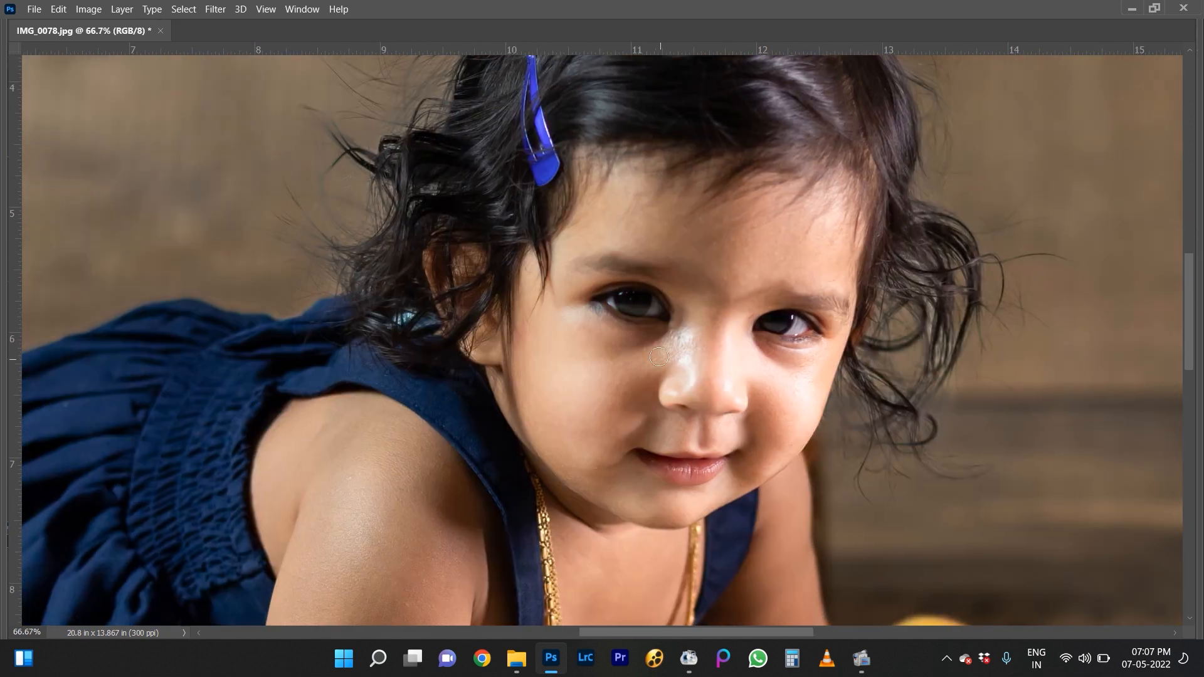
# Smooth the girl's skin with the Portraiture 3 filter, using enhancement Sharpness 7 and Softness 5.
pyautogui.click(215, 9)
pyautogui.click(451, 342)
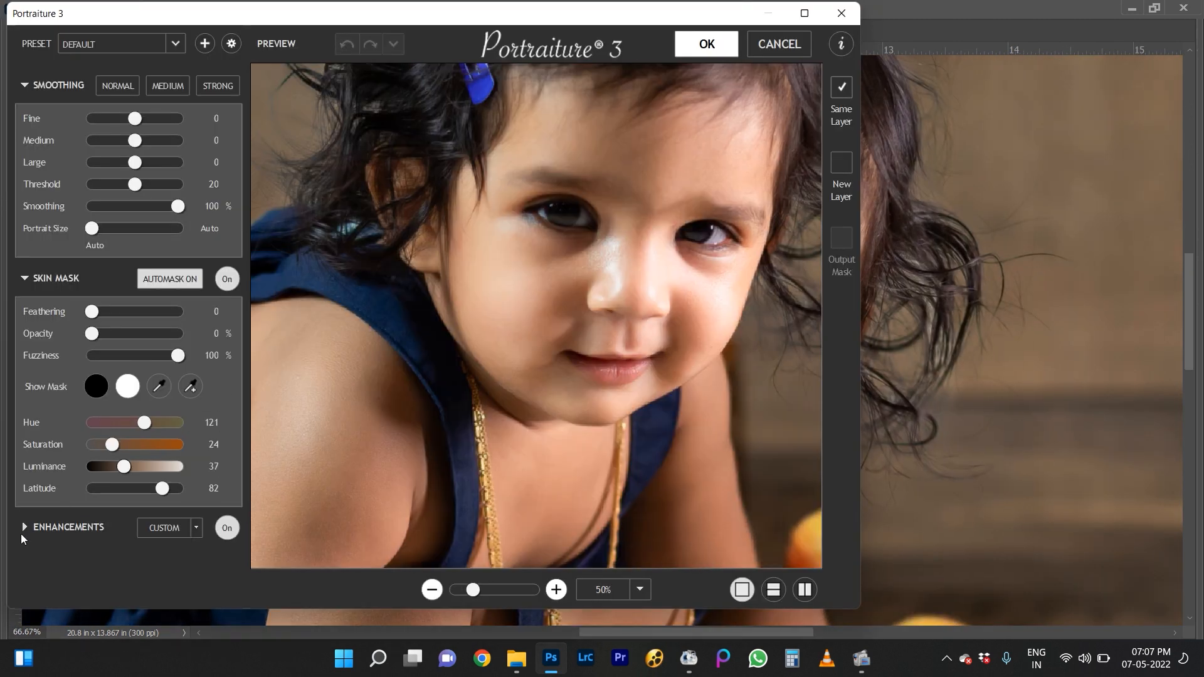
pyautogui.click(25, 526)
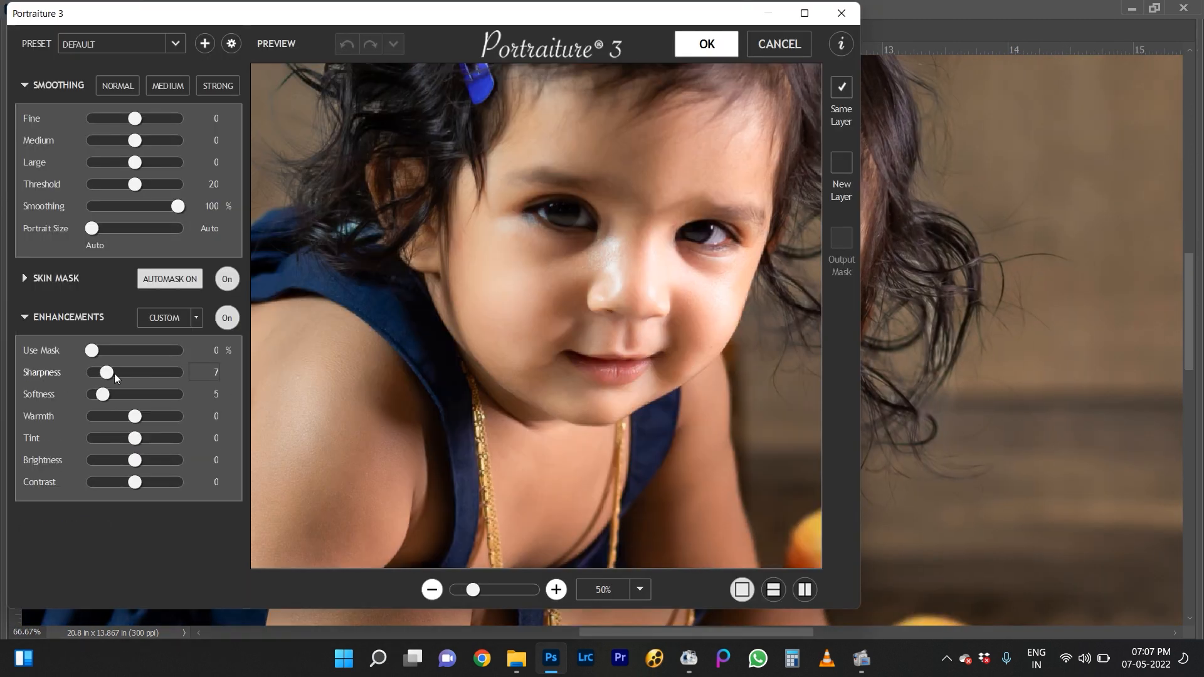
pyautogui.click(716, 51)
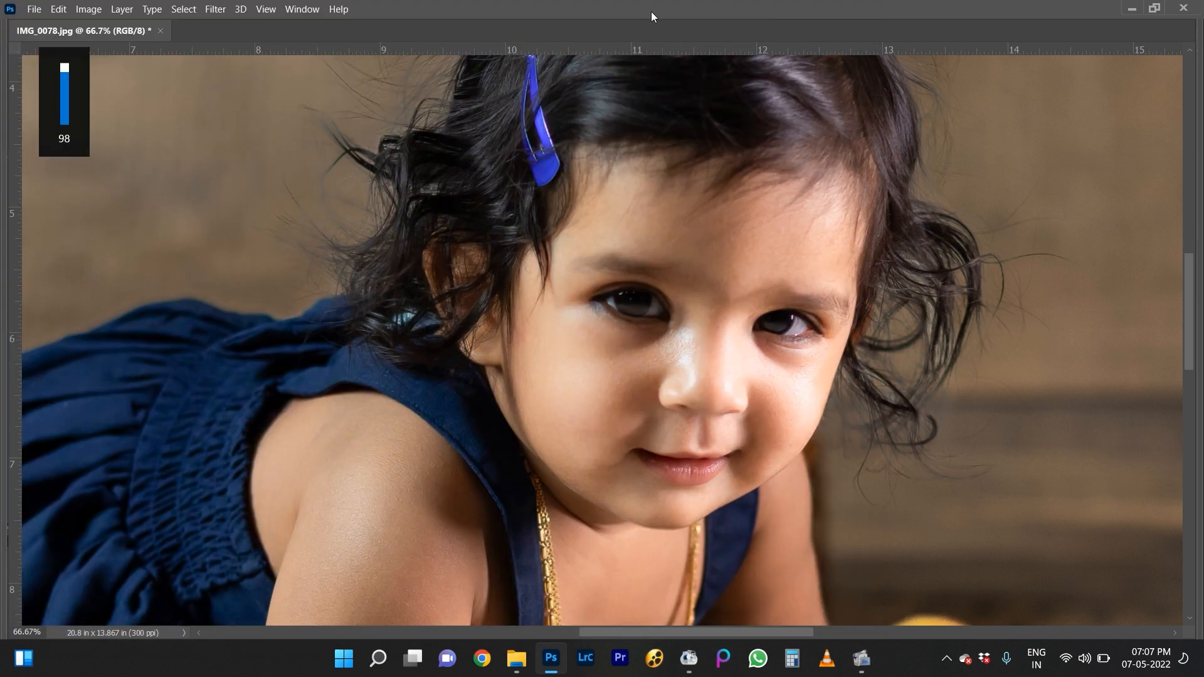
# Sharpen the photo with a duplicate layer run through the High Pass filter and given a different blend mode, and flatten the image.
pyautogui.press('Tab')
pyautogui.hotkey('ctrl', 'j')
pyautogui.click(215, 9)
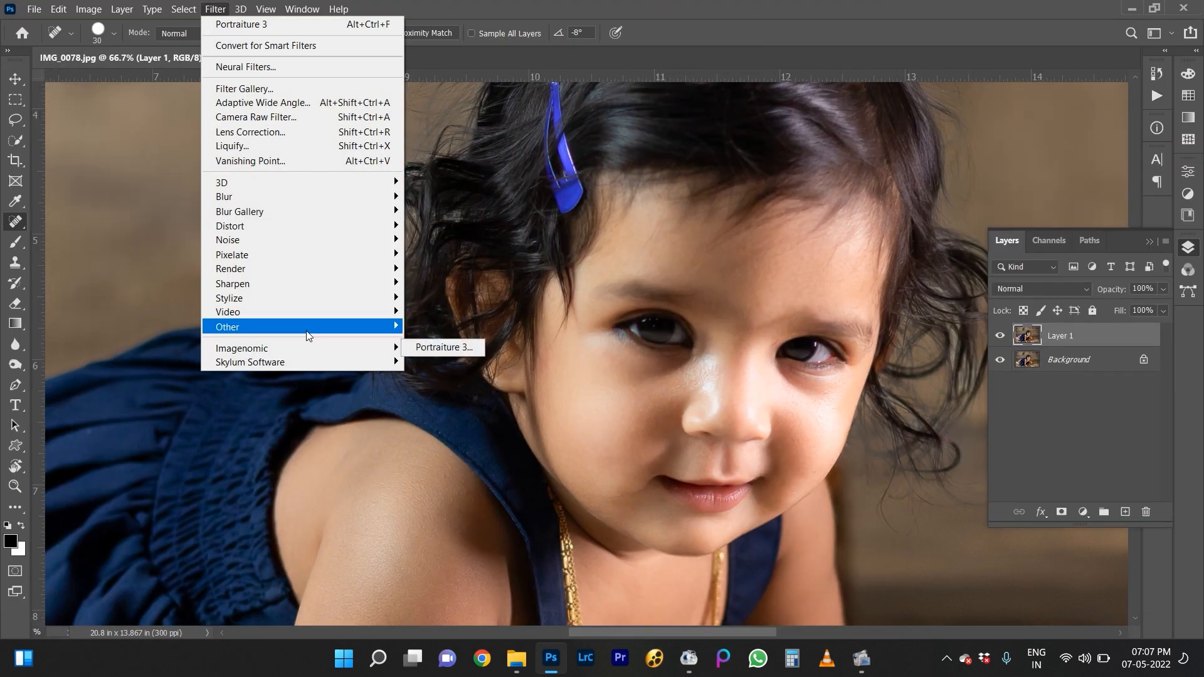
pyautogui.click(431, 344)
pyautogui.click(682, 140)
pyautogui.click(1041, 288)
pyautogui.click(1010, 431)
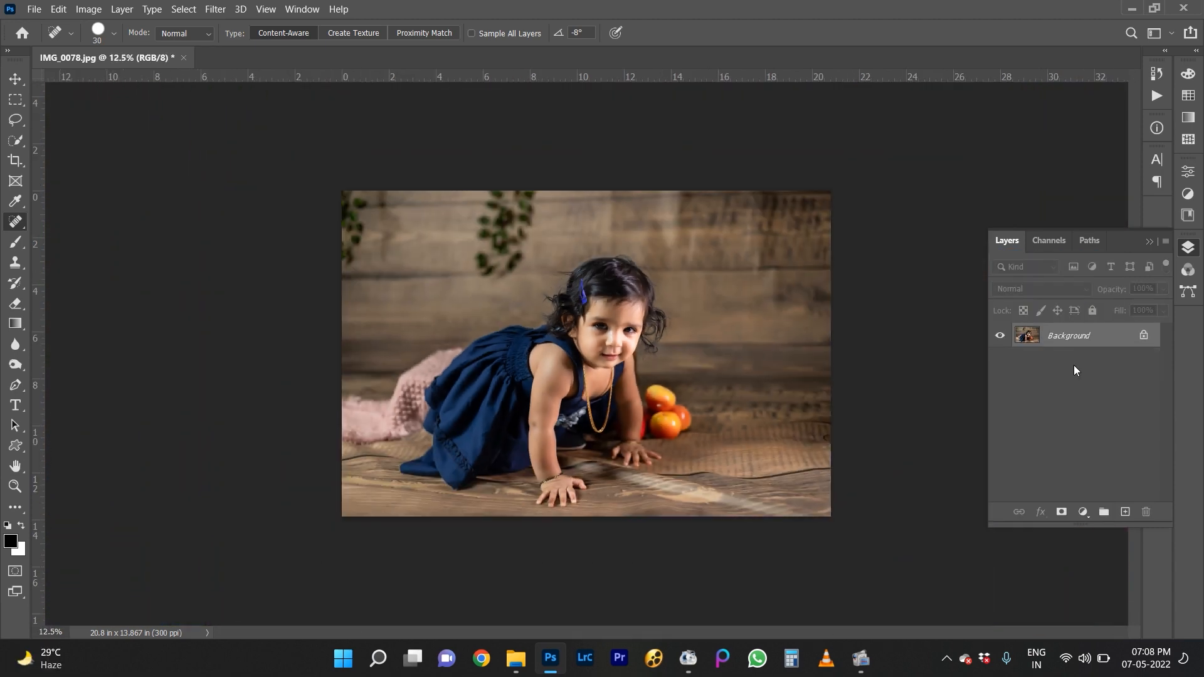
# Save IMG_0078.jpg as a progressive JPEG at Maximum quality 12.
pyautogui.hotkey('ctrl', 's')
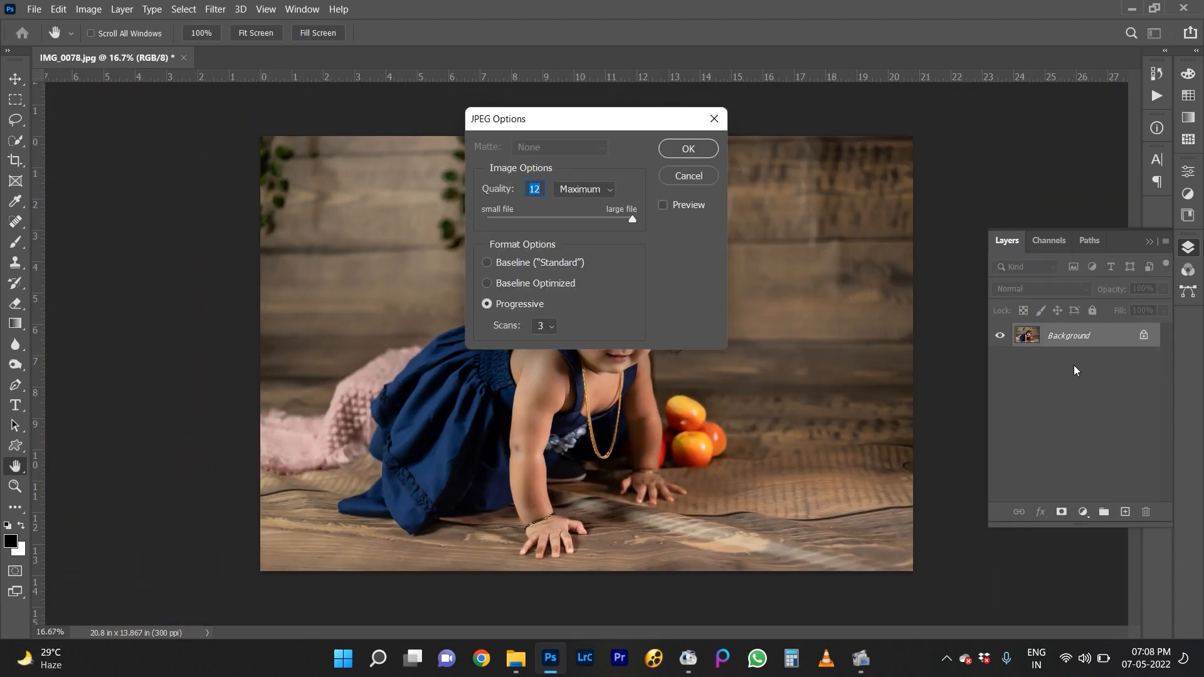
pyautogui.press('Return')
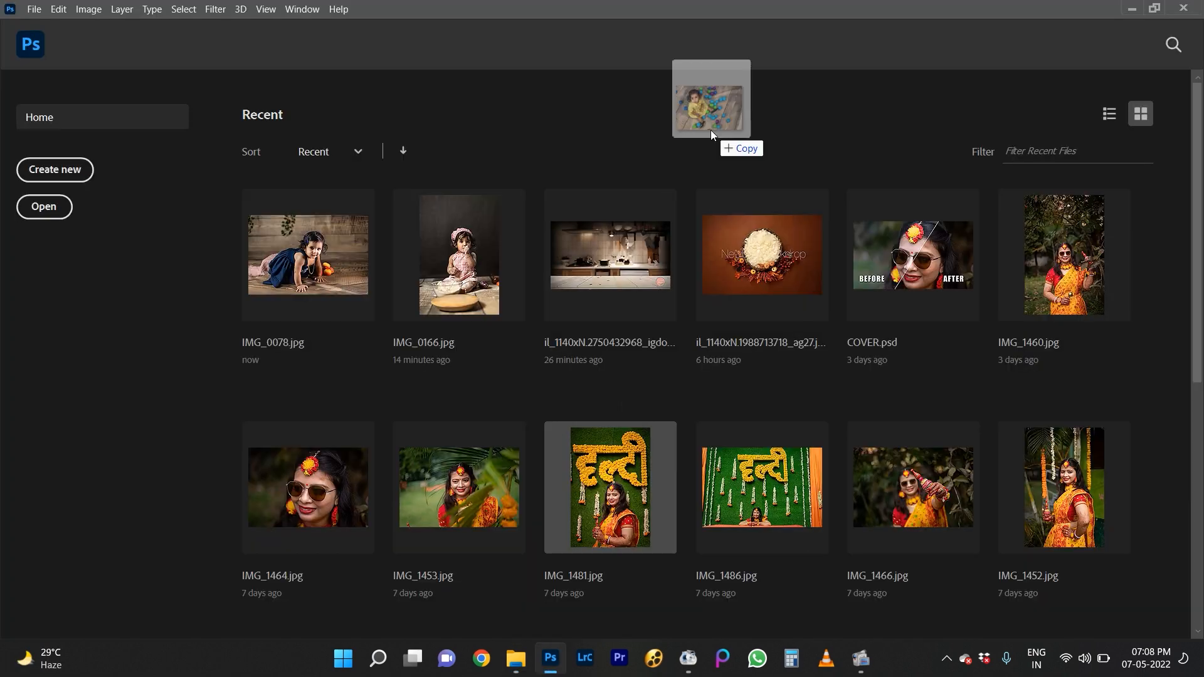
# Open IMG_0111.jpg and heal away the pale strip at the floor's lower right edge with a 400-pixel Spot Healing Brush.
pyautogui.moveTo(713, 121); pyautogui.dragTo(638, 309)
pyautogui.press(']')
pyautogui.press(']')
pyautogui.press(']')
pyautogui.press(']')
pyautogui.press(']')
pyautogui.press(']')
pyautogui.press(']')
pyautogui.moveTo(898, 392)
pyautogui.mouseDown()
pyautogui.moveTo(875, 514)
pyautogui.moveTo(903, 564)
pyautogui.mouseUp()
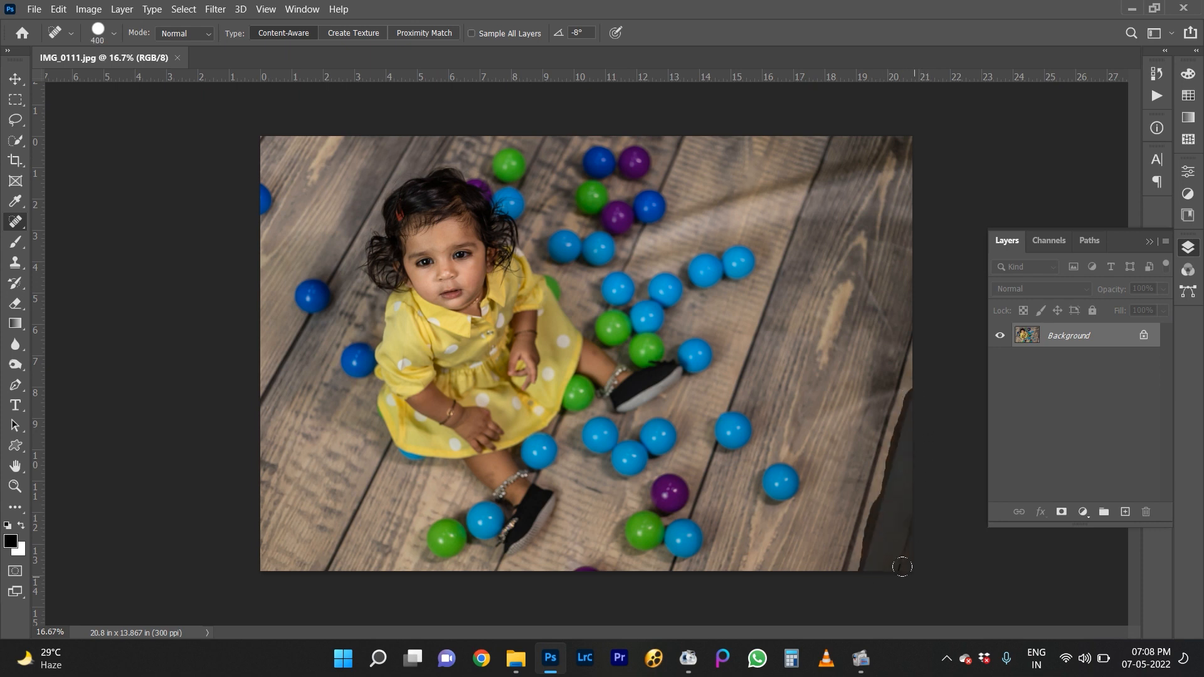
# Heal the small skin marks between the girl's brows and beside her eye with a small Content-Aware Spot Healing Brush.
pyautogui.hotkey('ctrl', '+')
pyautogui.hotkey('ctrl', '+')
pyautogui.hotkey('ctrl', '+')
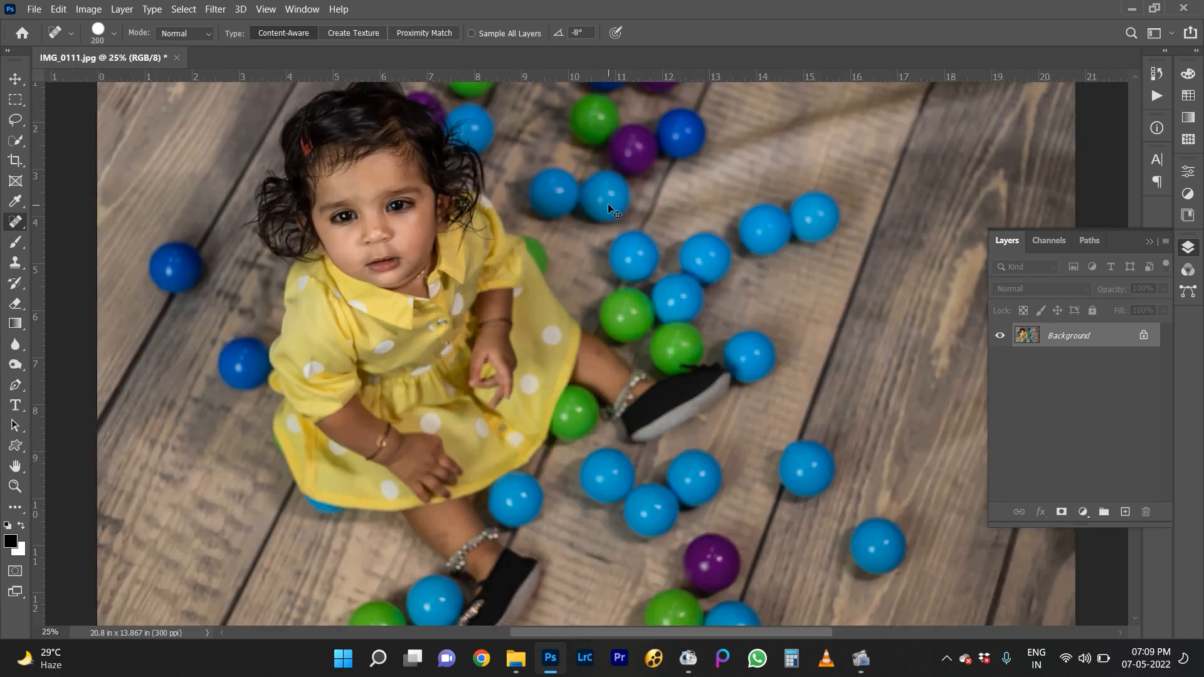
pyautogui.moveTo(190, 180); pyautogui.dragTo(459, 390)
pyautogui.hotkey('ctrl', '+')
pyautogui.hotkey('ctrl', '+')
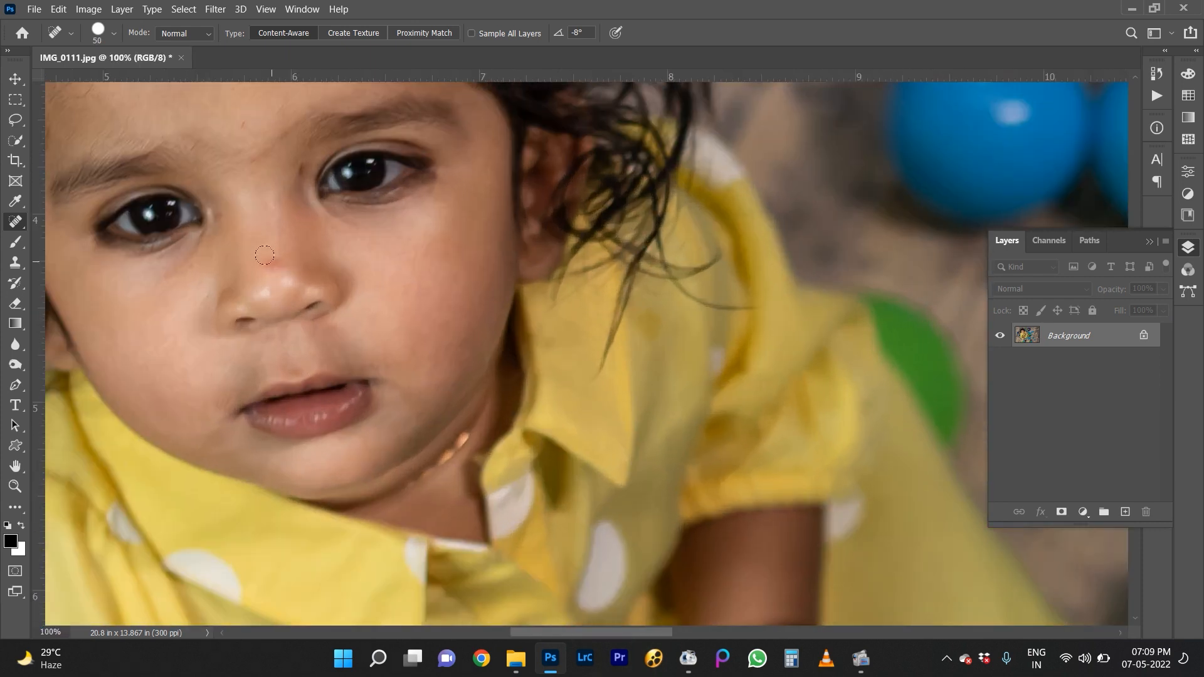
pyautogui.moveTo(294, 193); pyautogui.dragTo(423, 321)
pyautogui.hotkey('ctrl', '+')
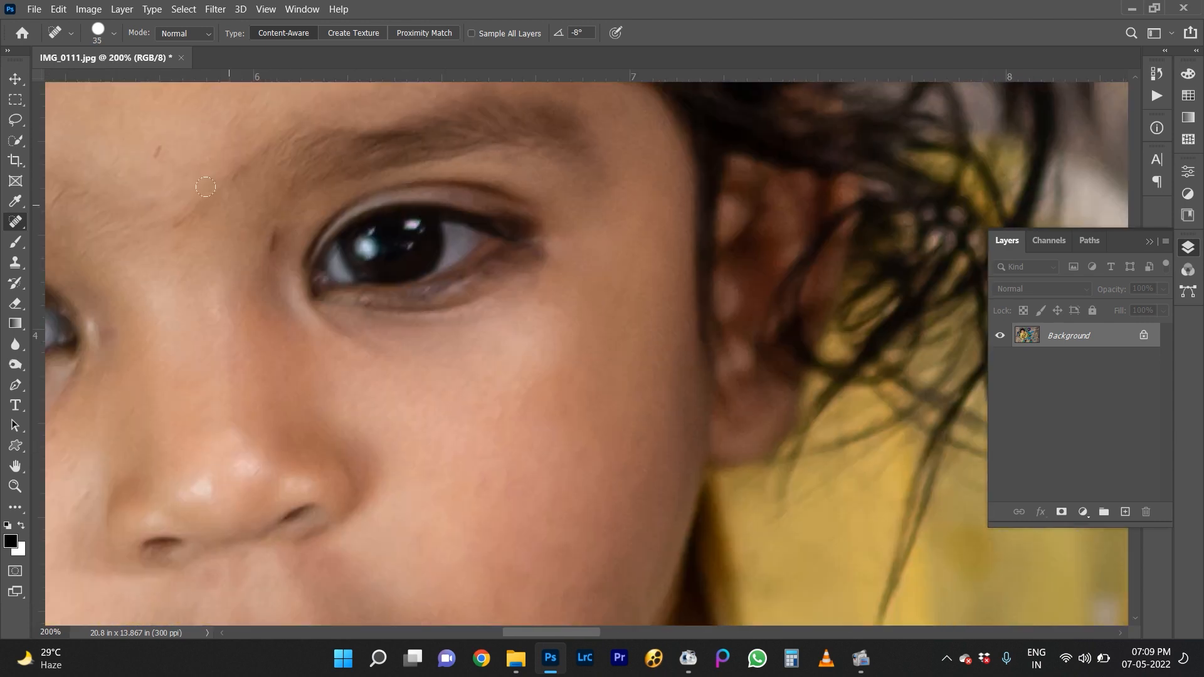
pyautogui.click(276, 251)
# Smooth the girl's skin with the Imagenomic Portraiture filter.
pyautogui.hotkey('ctrl', '-')
pyautogui.hotkey('ctrl', '-')
pyautogui.hotkey('ctrl', '-')
pyautogui.hotkey('ctrl', '-')
pyautogui.hotkey('ctrl', '-')
pyautogui.click(215, 9)
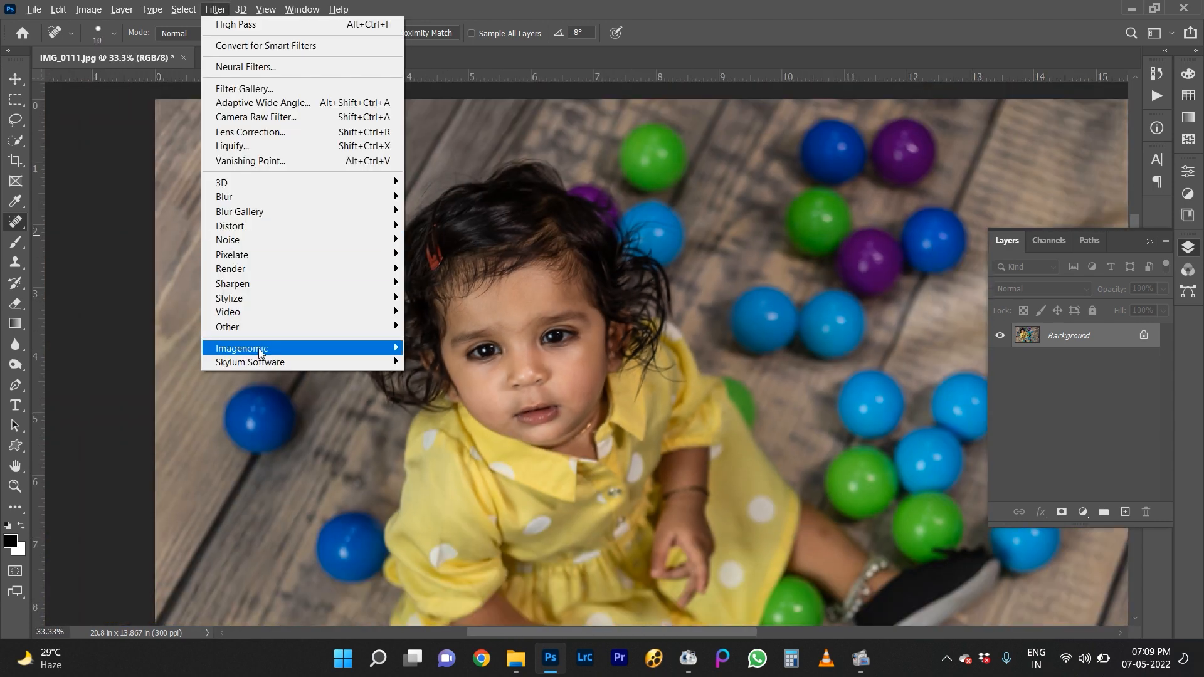
pyautogui.click(439, 346)
pyautogui.press('Escape')
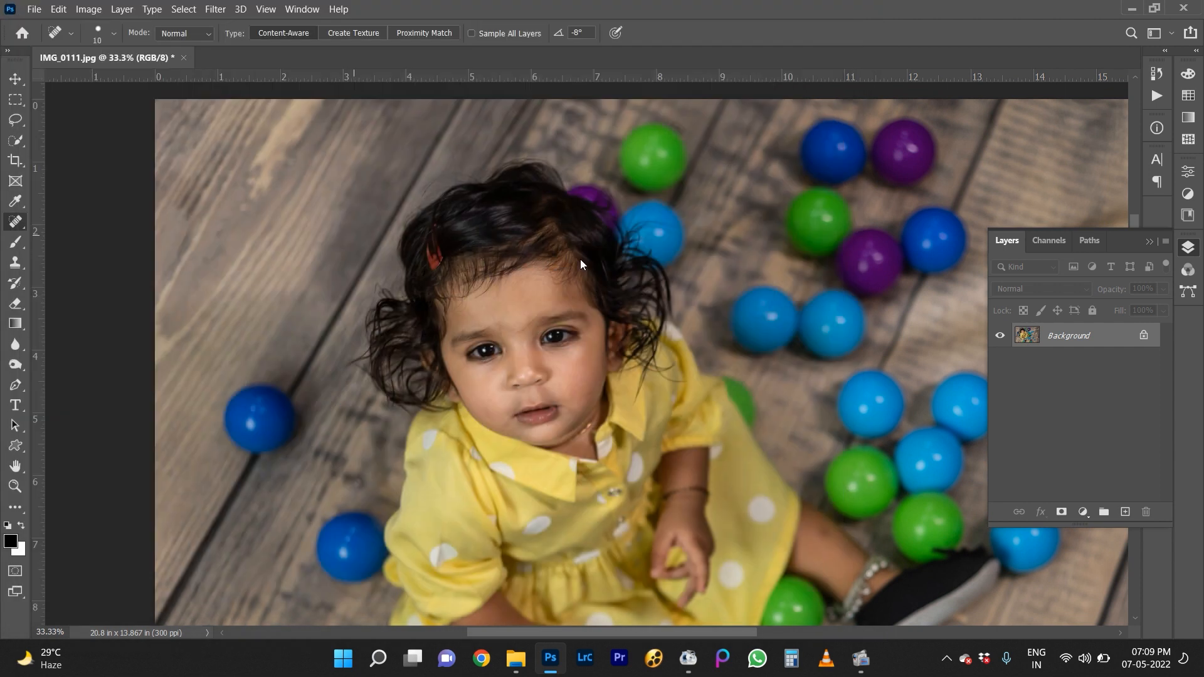
# Examine the retouched photo up close, checking the girl's face at 200% and her dress, hands and shoe at 50%.
pyautogui.hotkey('ctrl', '+')
pyautogui.hotkey('ctrl', '+')
pyautogui.hotkey('ctrl', '+')
pyautogui.hotkey('ctrl', '+')
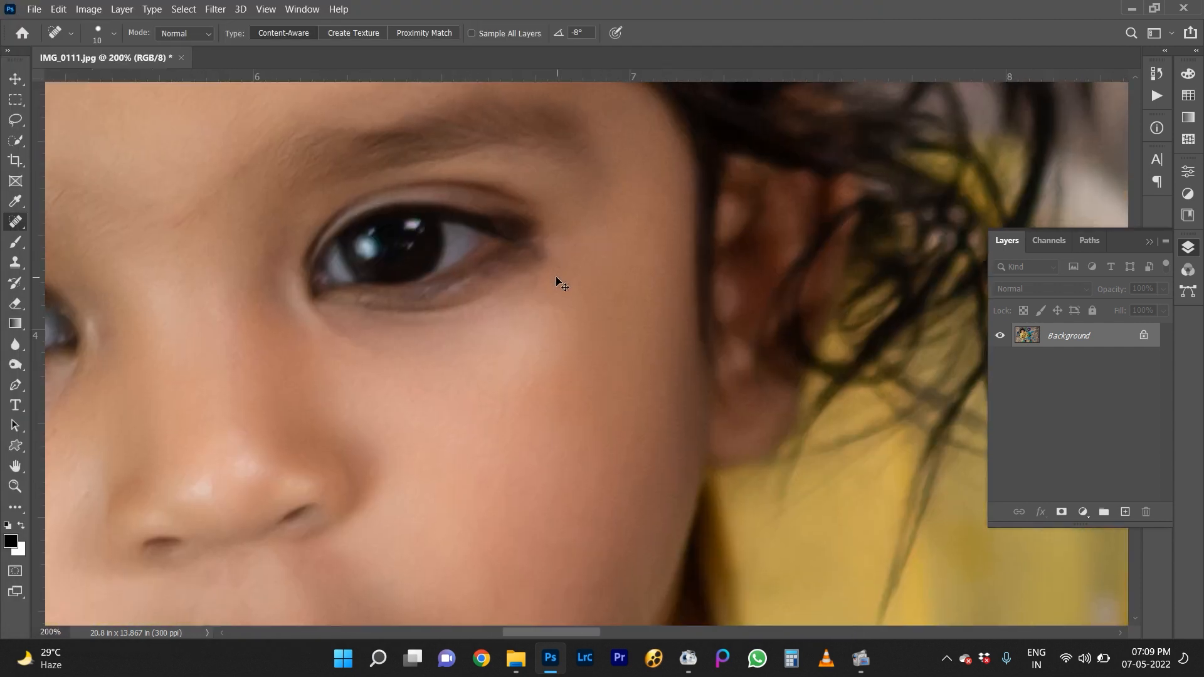
pyautogui.hscroll(5, 561, 282)
pyautogui.hotkey('ctrl', '-')
pyautogui.hotkey('ctrl', '-')
pyautogui.hotkey('ctrl', '-')
pyautogui.hotkey('ctrl', '-')
pyautogui.hotkey('ctrl', '-')
pyautogui.hotkey('ctrl', '-')
pyautogui.hotkey('ctrl', '+')
pyautogui.hotkey('ctrl', '+')
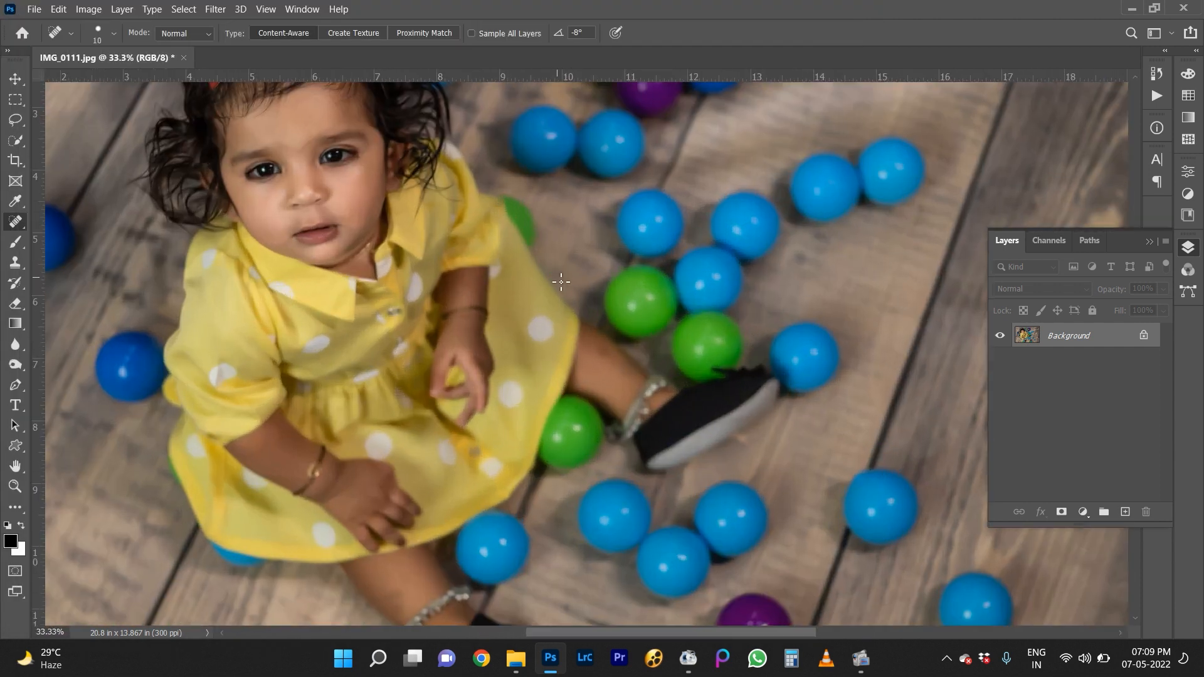
pyautogui.hotkey('ctrl', '+')
pyautogui.hotkey('ctrl', '+')
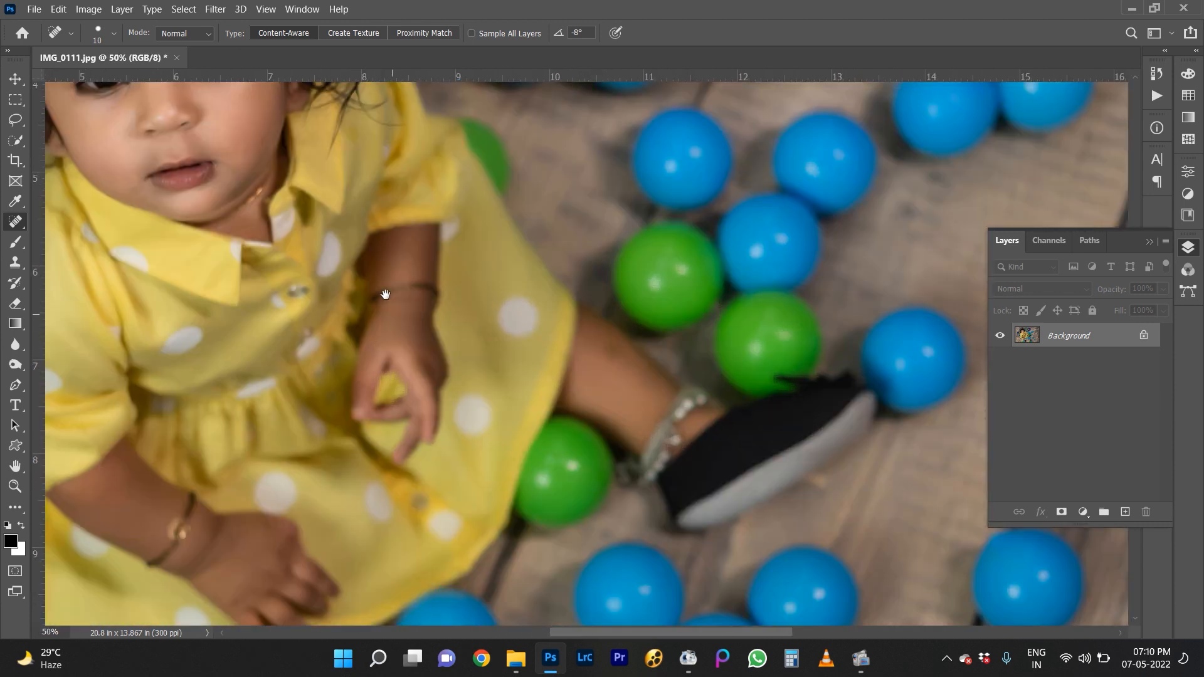
# Save IMG_0111.jpg and open IMG_0120.jpg for retouching.
pyautogui.hotkey('ctrl', '-')
pyautogui.hotkey('ctrl', '-')
pyautogui.hotkey('ctrl', '-')
pyautogui.hotkey('ctrl', '-')
pyautogui.hotkey('ctrl', '-')
pyautogui.hotkey('ctrl', '+')
pyautogui.hotkey('ctrl', '+')
pyautogui.hotkey('ctrl', 's')
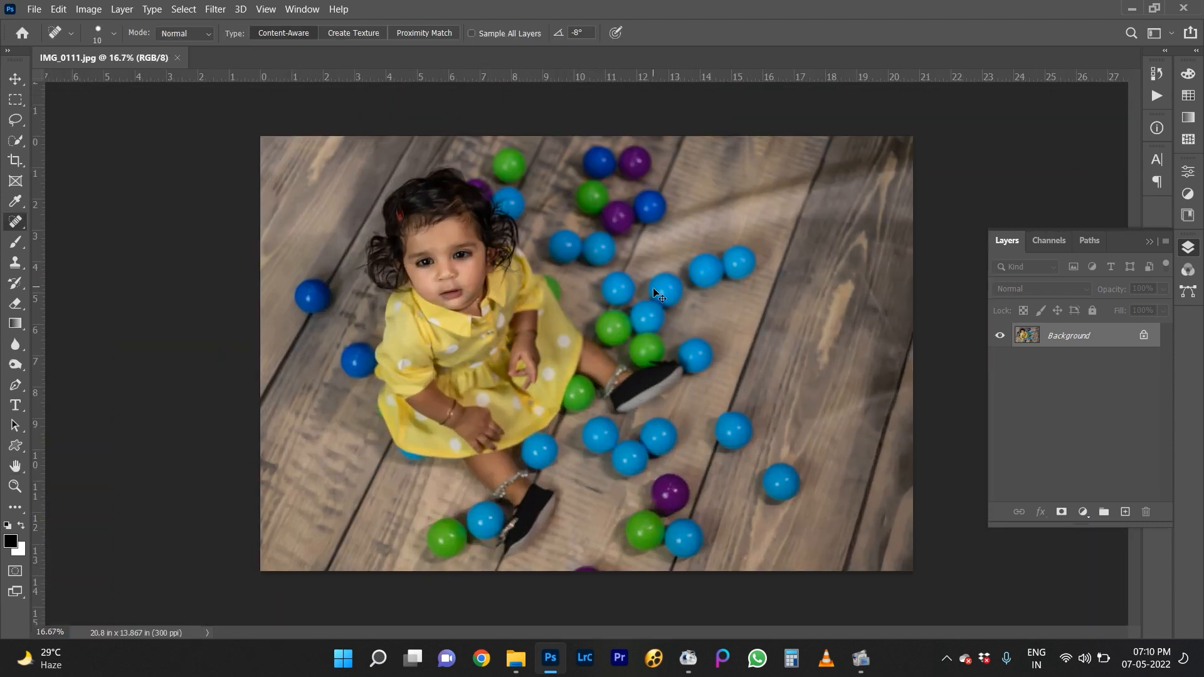
pyautogui.hotkey('alt', 'Tab')
pyautogui.hotkey('alt', 'Tab')
pyautogui.moveTo(650, 155); pyautogui.dragTo(627, 182)
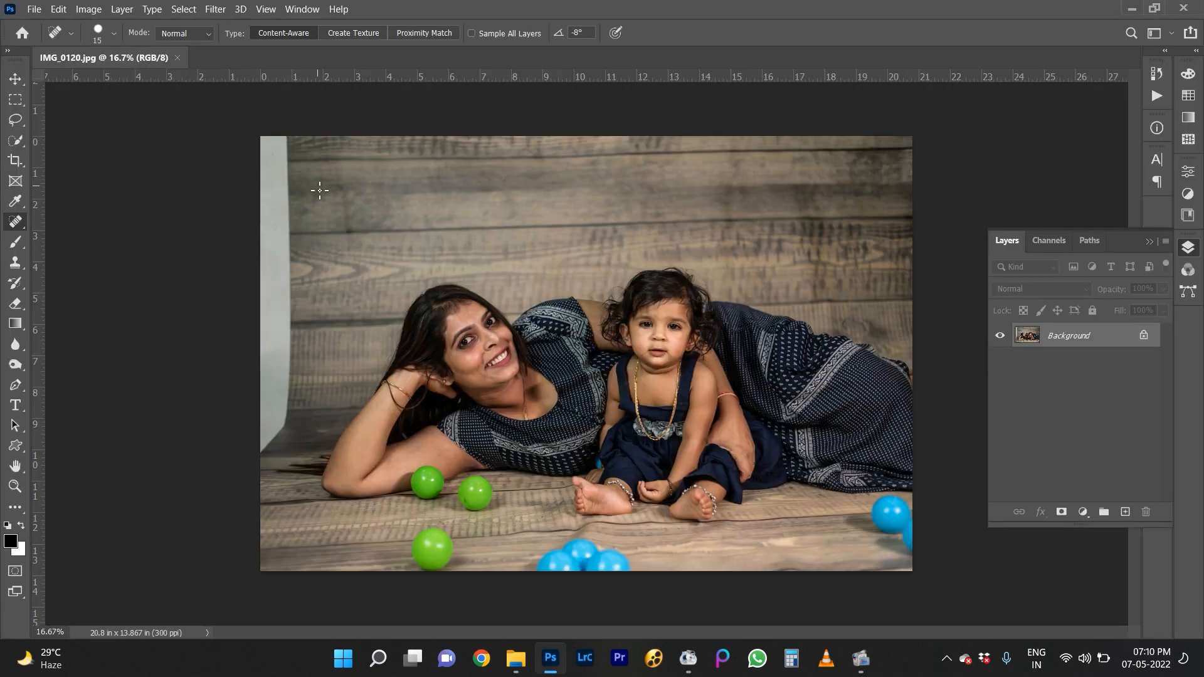
# Replace the pale strip along the wooden backdrop's left edge with planks, using a 600-pixel Spot Healing Brush and the Clone Stamp.
pyautogui.moveTo(270, 144); pyautogui.dragTo(270, 431)
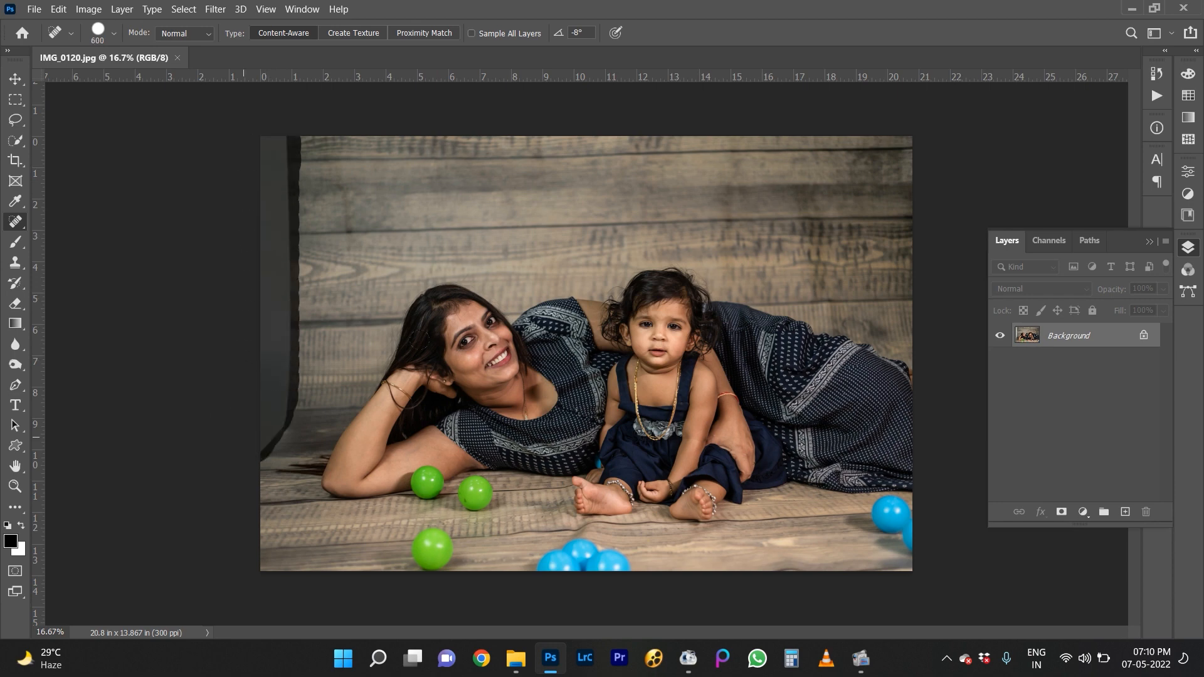
pyautogui.press('s')
pyautogui.hotkey('ctrl', '+')
pyautogui.hotkey('ctrl', '+')
pyautogui.hotkey('ctrl', '+')
pyautogui.click(215, 10)
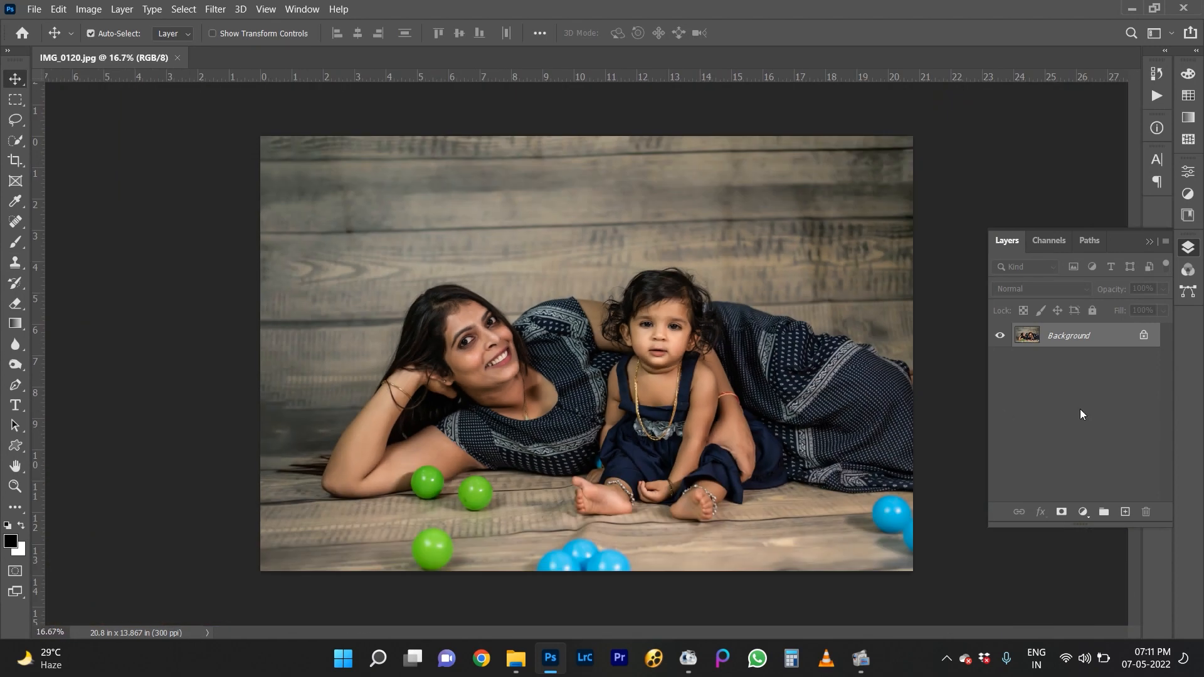
# Duplicate the photo layer, select the mother and child with a feathered edge, and mask the copy to that selection.
pyautogui.hotkey('ctrl', 'j')
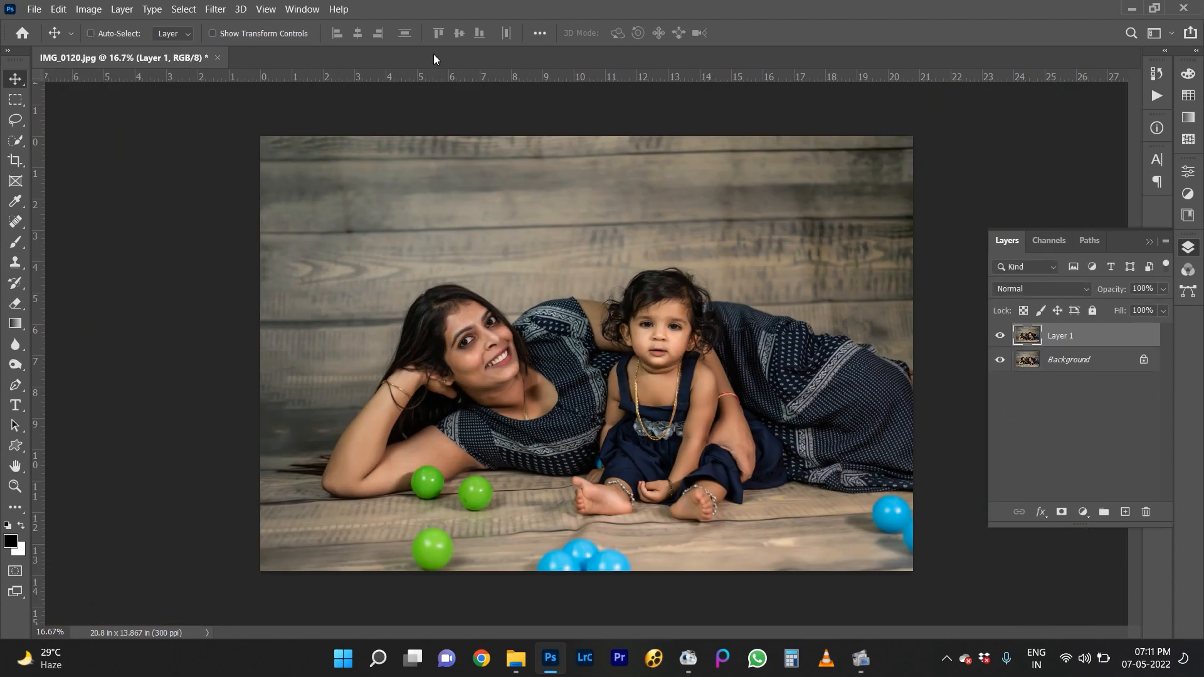
pyautogui.click(183, 9)
pyautogui.click(194, 180)
pyautogui.press('w')
pyautogui.moveTo(868, 376); pyautogui.dragTo(796, 442)
pyautogui.click(610, 329)
pyautogui.hotkey('shift', 'F6')
pyautogui.press('Return')
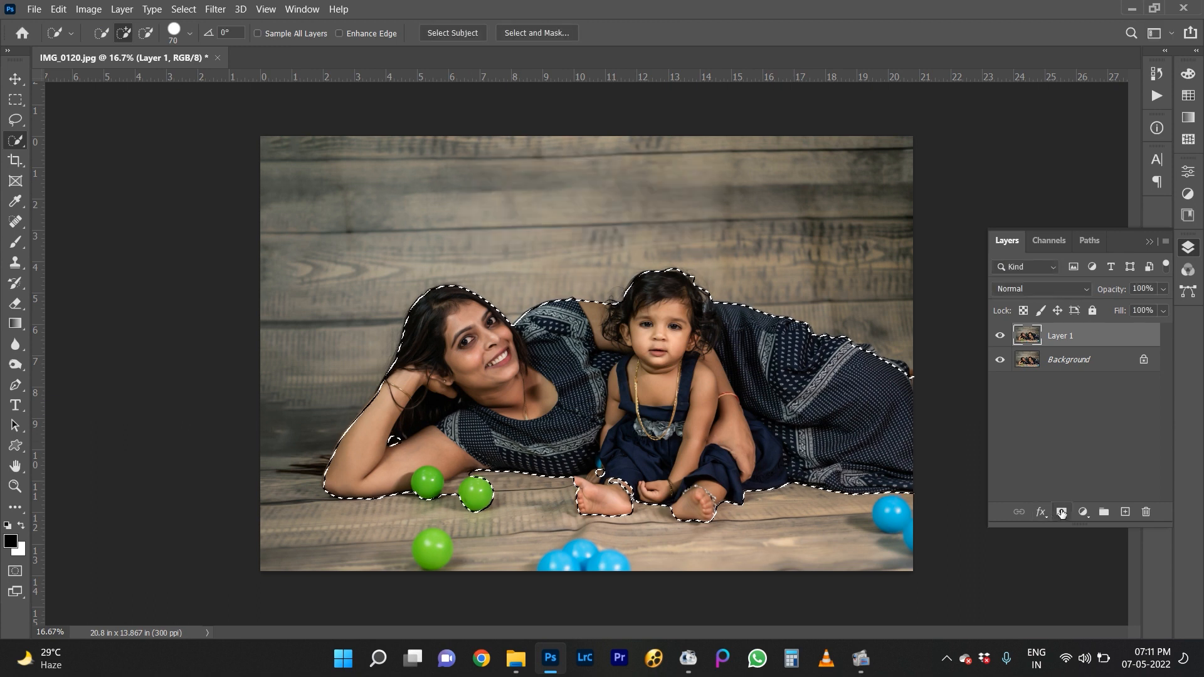
pyautogui.click(1062, 511)
pyautogui.click(1000, 337)
# Darken the Background layer slightly with Levels, setting the midtone input to about 0.97.
pyautogui.click(1037, 362)
pyautogui.hotkey('ctrl', 'l')
pyautogui.moveTo(978, 188); pyautogui.dragTo(983, 190)
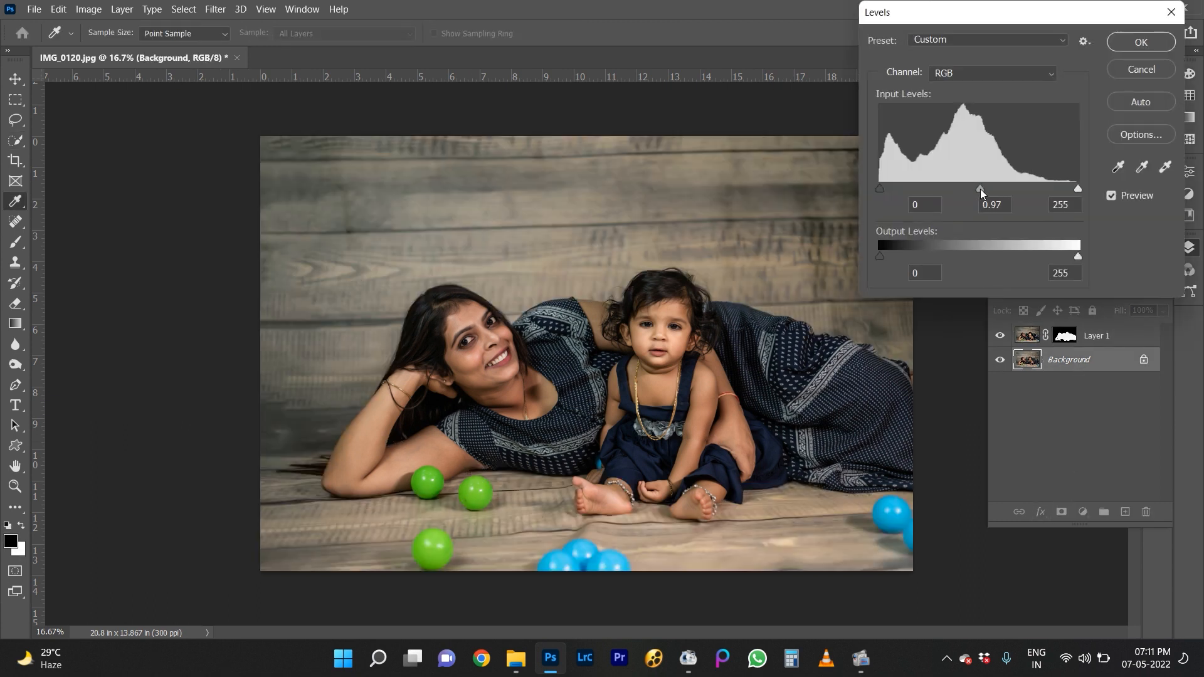
pyautogui.press('Return')
# Warm the Background layer's wood tones with Color Balance and adjust its Hue/Saturation.
pyautogui.hotkey('ctrl', 'b')
pyautogui.moveTo(925, 223)
pyautogui.mouseDown()
pyautogui.moveTo(914, 222)
pyautogui.moveTo(938, 187)
pyautogui.mouseUp()
pyautogui.moveTo(914, 221)
pyautogui.mouseDown()
pyautogui.moveTo(913, 180)
pyautogui.moveTo(923, 185)
pyautogui.mouseUp()
pyautogui.press('Return')
pyautogui.click(1060, 426)
pyautogui.click(626, 255)
pyautogui.click(626, 256)
pyautogui.click(1077, 362)
pyautogui.hotkey('ctrl', 'u')
pyautogui.press('Return')
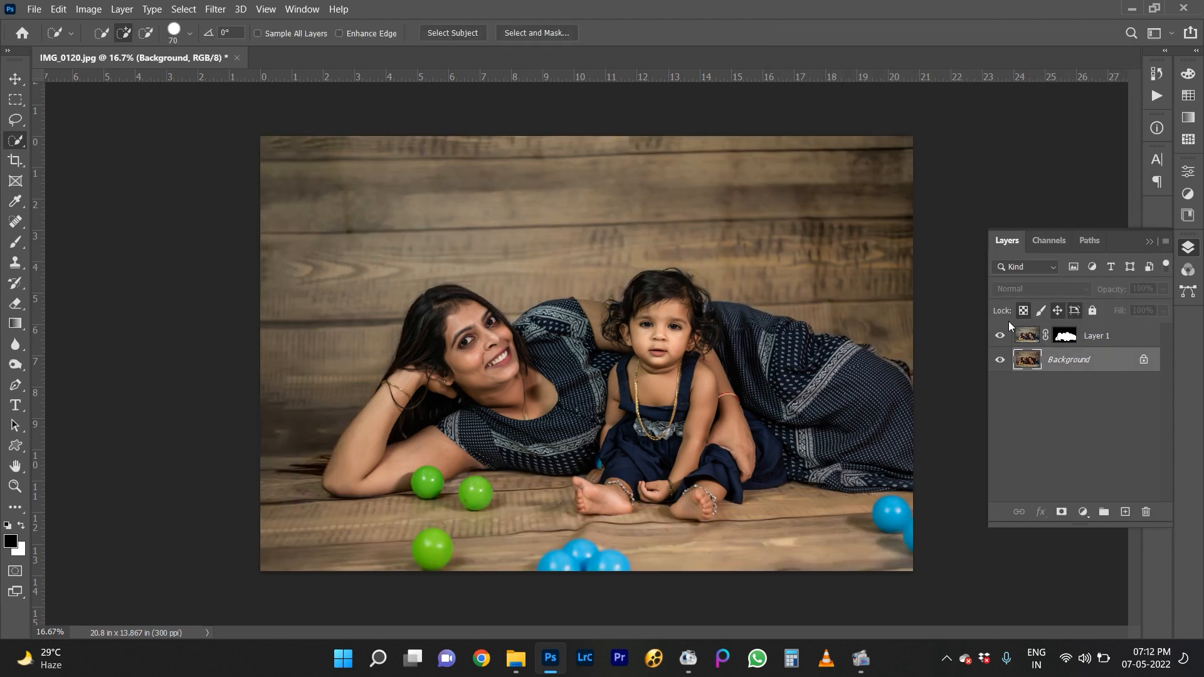
# Merge the layers of IMG_0120.jpg and close the file with its changes saved.
pyautogui.hotkey('ctrl', 'shift', 'e')
pyautogui.hotkey('ctrl', 'w')
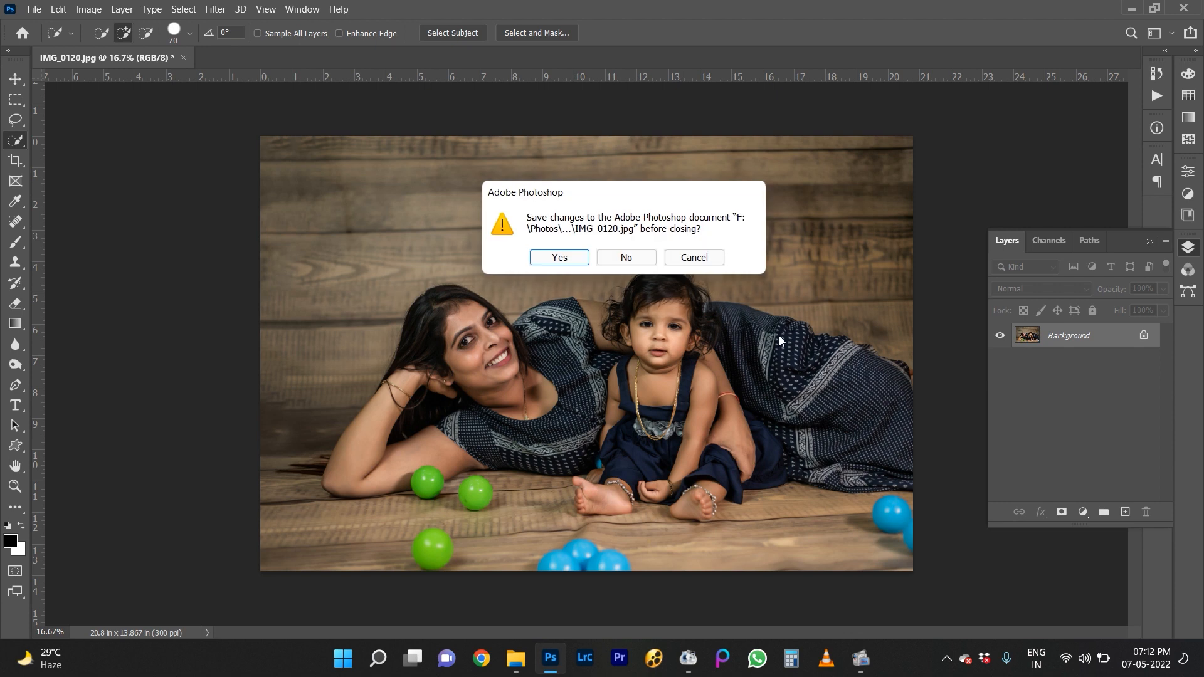
pyautogui.press('Return')
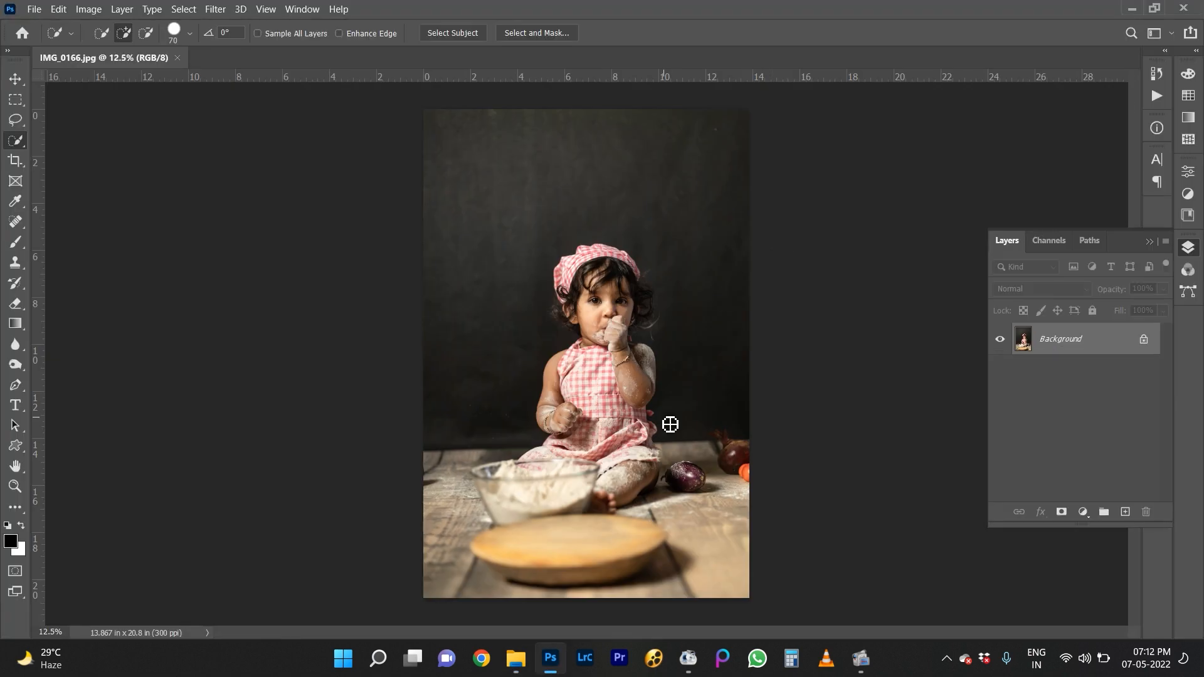
# Examine the child and the flour-covered table in IMG_0166.jpg up close and as a whole.
pyautogui.hotkey('ctrl', '+')
pyautogui.hotkey('ctrl', '+')
pyautogui.hotkey('ctrl', '+')
pyautogui.hotkey('ctrl', '+')
pyautogui.hotkey('ctrl', '+')
pyautogui.hotkey('ctrl', '+')
pyautogui.hotkey('ctrl', '-')
pyautogui.hotkey('ctrl', '-')
pyautogui.hotkey('ctrl', '-')
pyautogui.hotkey('ctrl', '-')
pyautogui.hotkey('ctrl', '-')
pyautogui.hotkey('ctrl', '-')
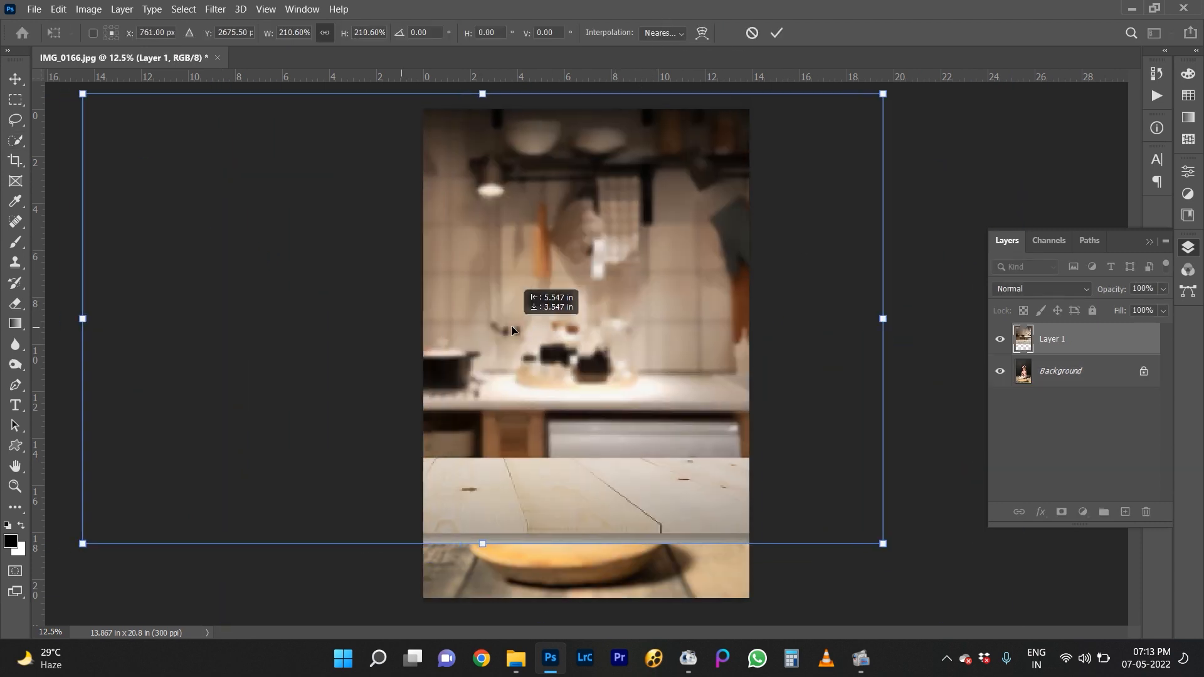
# Shift the enlarged kitchen picture to the right and mask the child out of it with a subject selection feathered 10 pixels.
pyautogui.moveTo(510, 326); pyautogui.dragTo(630, 341)
pyautogui.press('Return')
pyautogui.click(1061, 370)
pyautogui.click(183, 9)
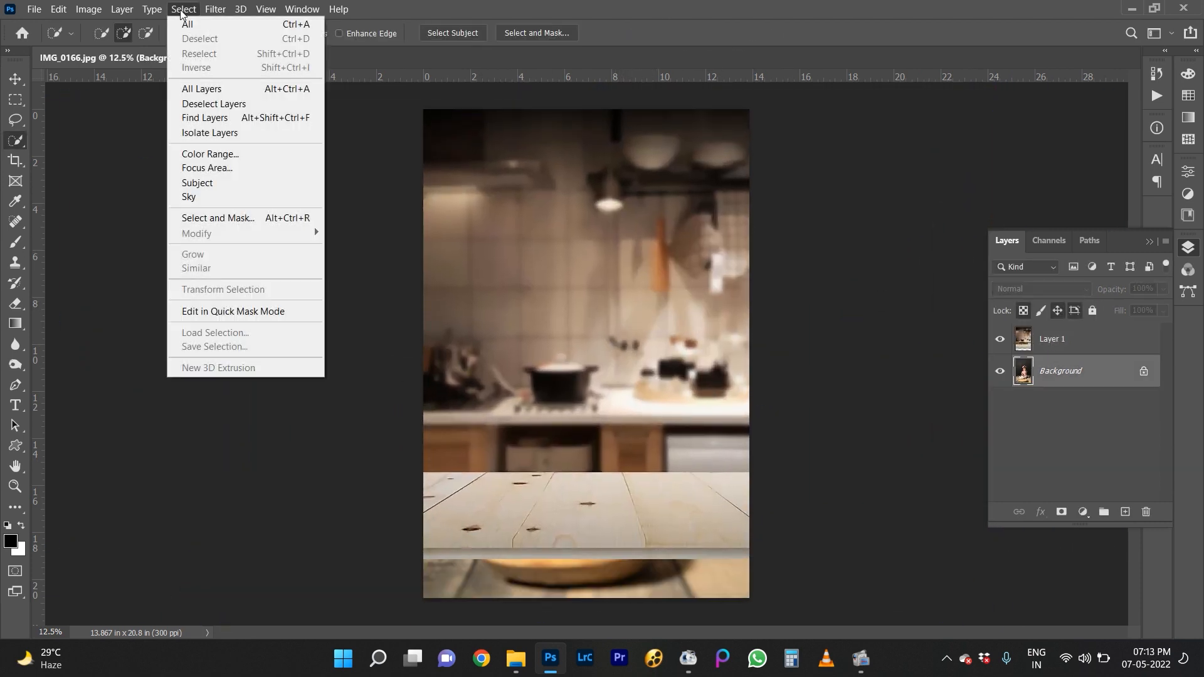
pyautogui.click(200, 183)
pyautogui.hotkey('shift', 'F6')
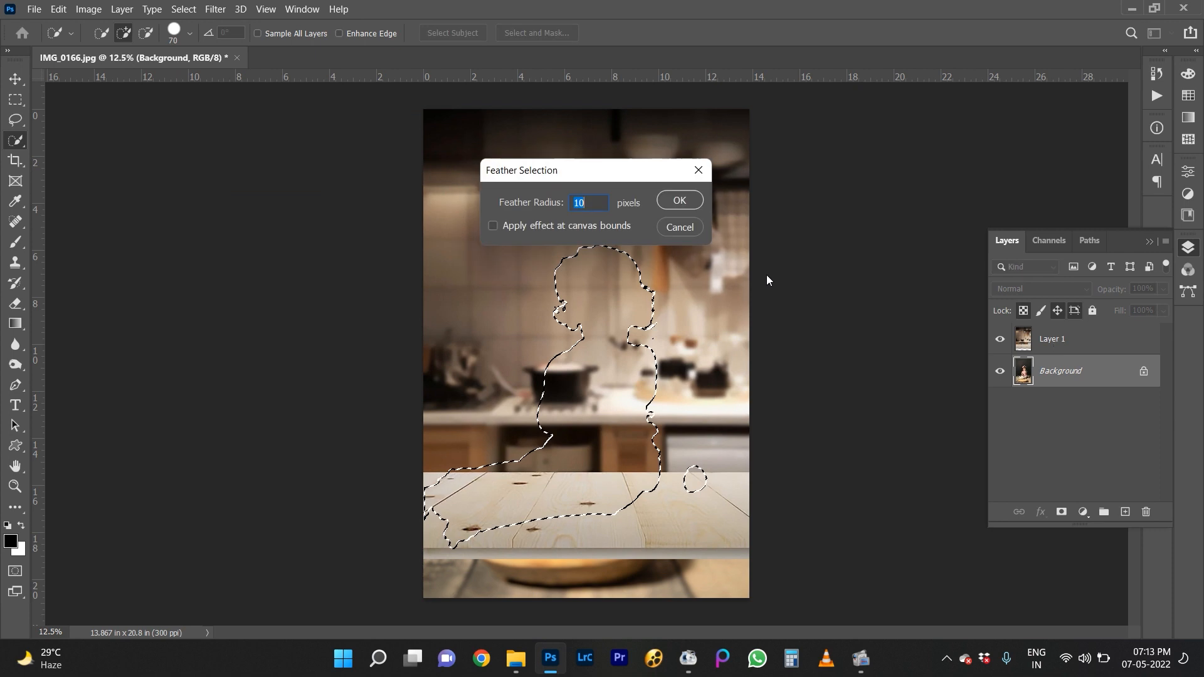
pyautogui.press('Return')
pyautogui.click(1073, 342)
pyautogui.click(1061, 512)
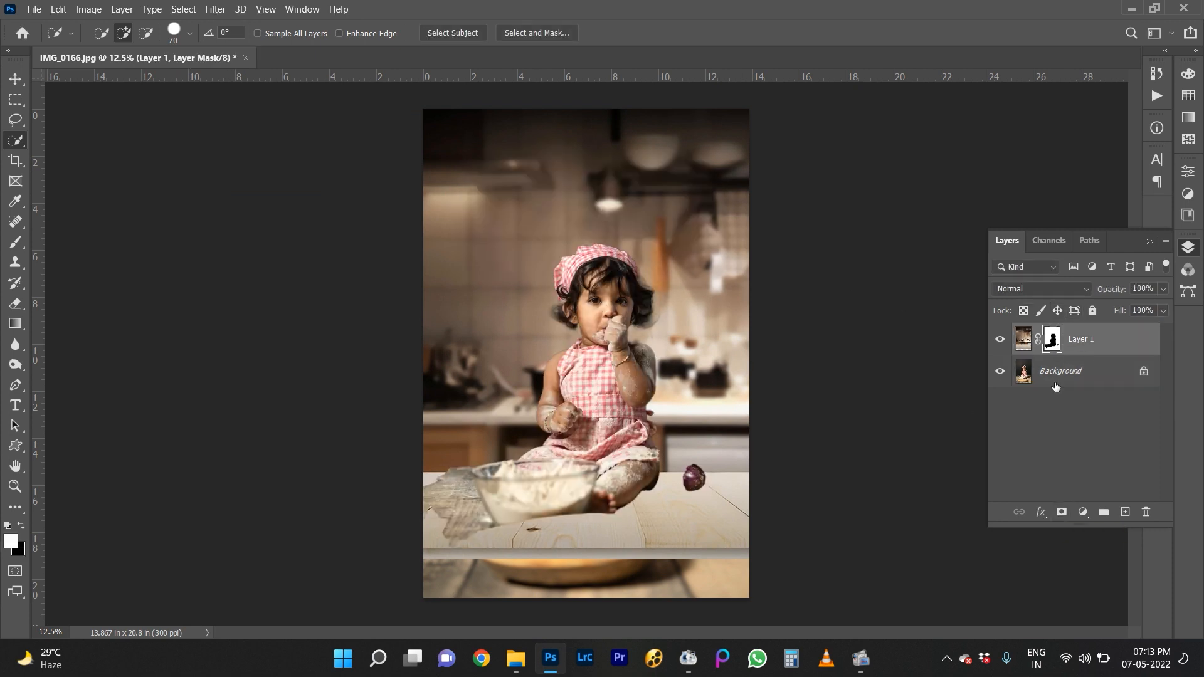
# Blend the kitchen layer into the dark backdrop by setting its blend mode to Soft Light.
pyautogui.click(1056, 401)
pyautogui.hotkey('ctrl', '+')
pyautogui.hotkey('ctrl', '+')
pyautogui.hotkey('ctrl', '-')
pyautogui.click(1075, 341)
pyautogui.click(1042, 289)
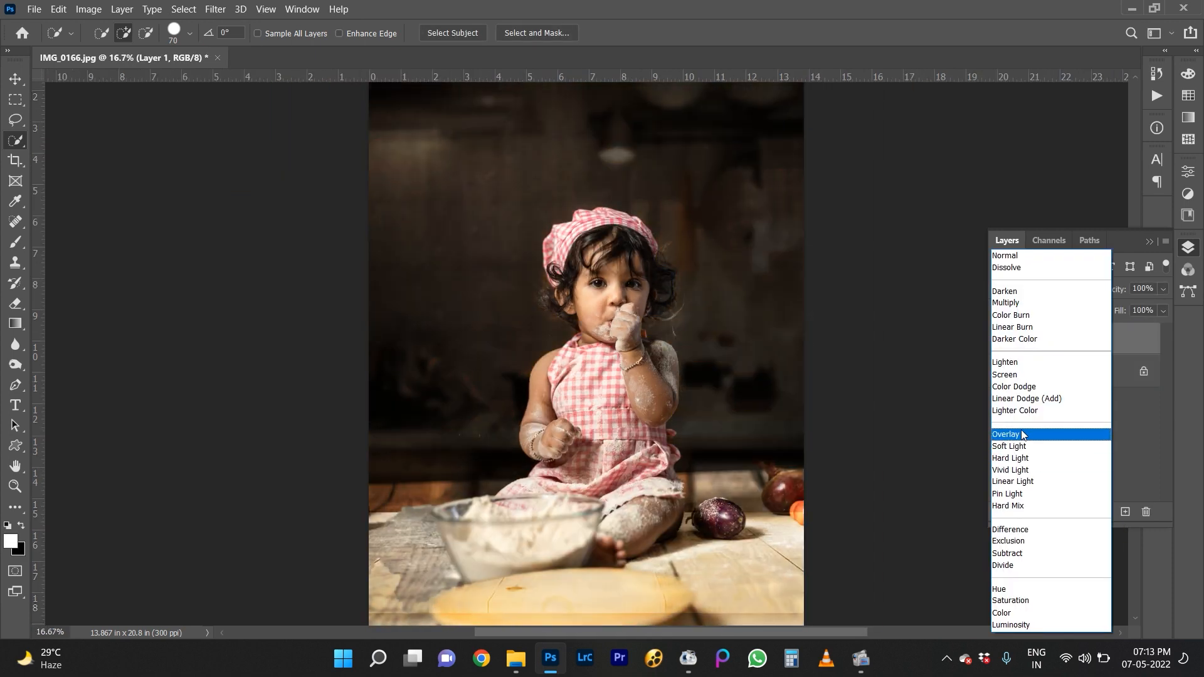
pyautogui.click(1023, 446)
pyautogui.click(1091, 436)
# Paint on the kitchen layer's mask with the Brush to hide its tabletop over the floor, bowl and wooden board.
pyautogui.hotkey('ctrl', '+')
pyautogui.click(1088, 346)
pyautogui.click(1051, 343)
pyautogui.moveTo(675, 618); pyautogui.dragTo(634, 435)
pyautogui.press('b')
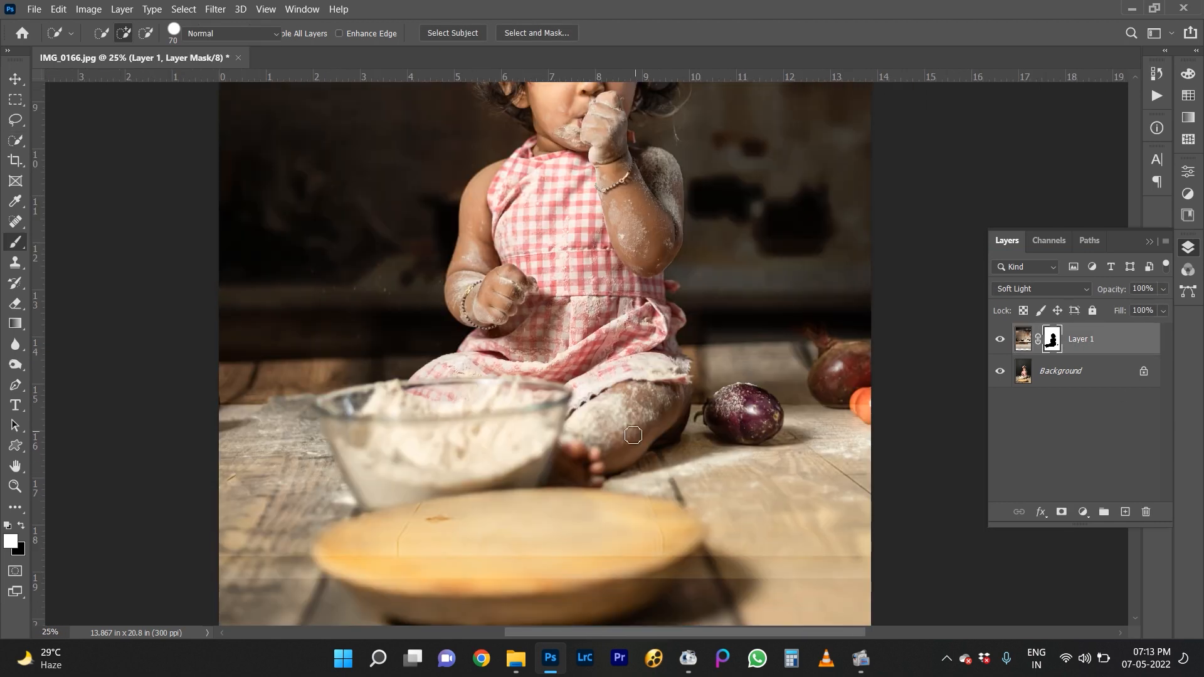
pyautogui.moveTo(250, 489); pyautogui.dragTo(351, 486)
pyautogui.moveTo(426, 486); pyautogui.dragTo(580, 475)
pyautogui.press('x')
pyautogui.moveTo(502, 517)
pyautogui.mouseDown()
pyautogui.moveTo(677, 490)
pyautogui.moveTo(351, 467)
pyautogui.moveTo(508, 467)
pyautogui.moveTo(232, 383)
pyautogui.moveTo(794, 362)
pyautogui.mouseUp()
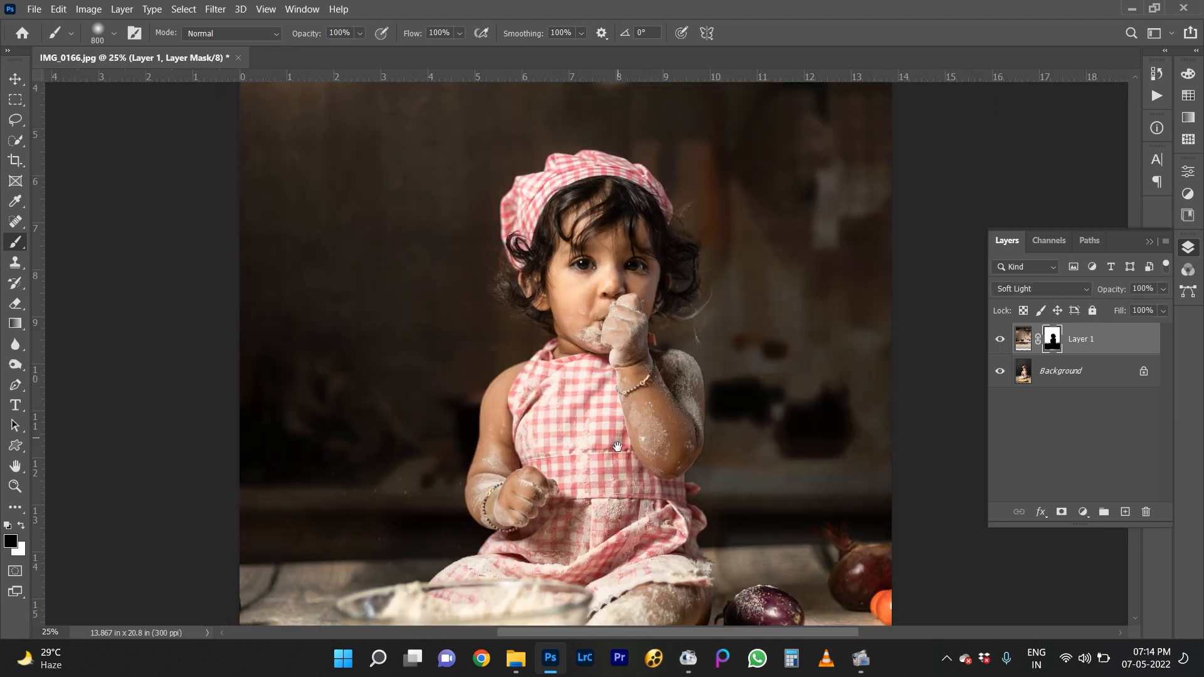
# Paint white on the kitchen layer's mask over the curls at the image's right with a 200-pixel brush.
pyautogui.scroll(-2, 815, 357)
pyautogui.scroll(4, 822, 361)
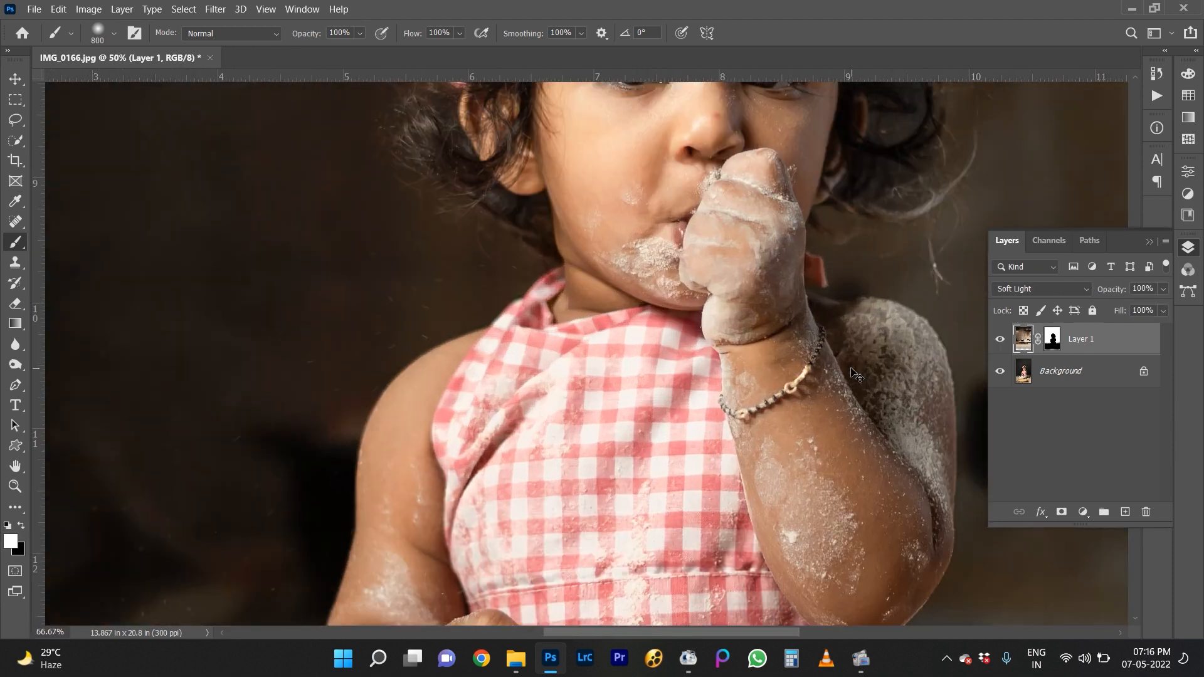
pyautogui.moveTo(694, 373); pyautogui.dragTo(565, 526)
pyautogui.click(1052, 340)
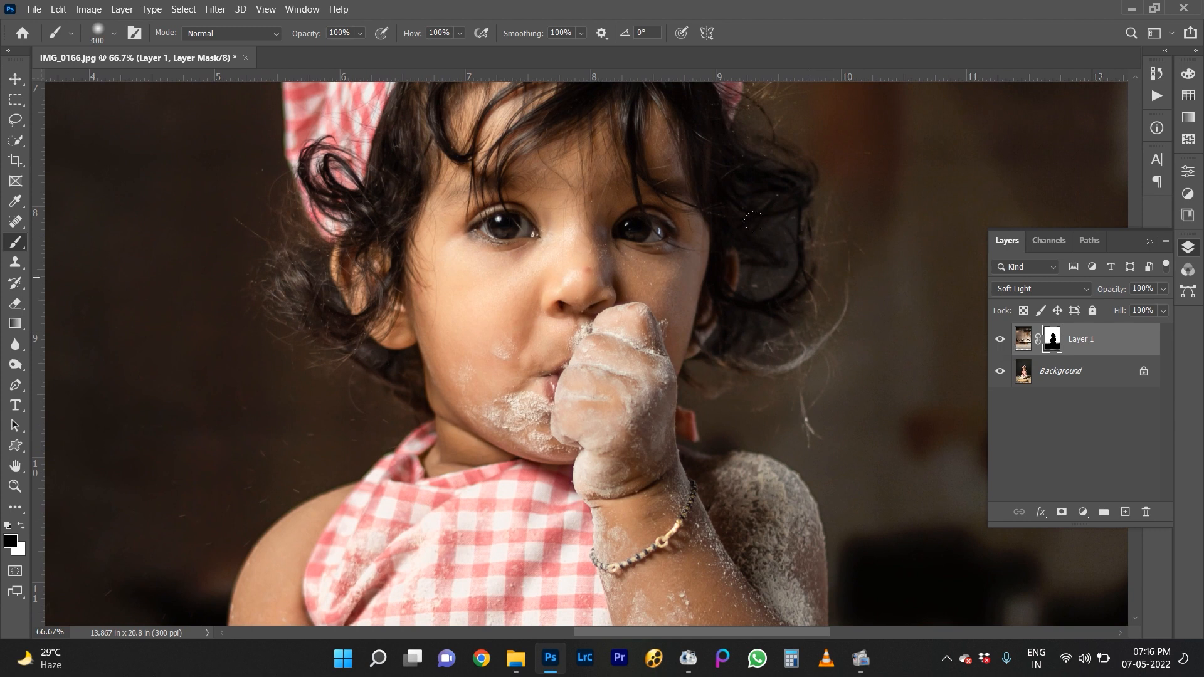
pyautogui.press('x')
pyautogui.moveTo(765, 252); pyautogui.dragTo(789, 198)
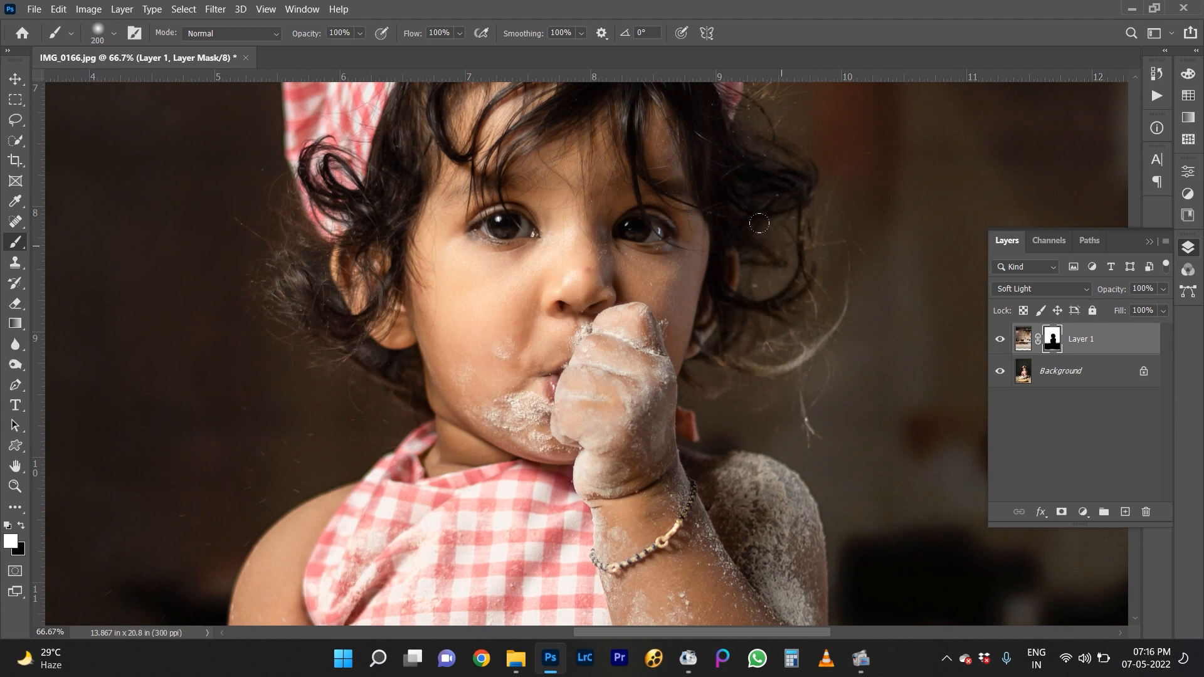
pyautogui.moveTo(703, 247); pyautogui.dragTo(655, 464)
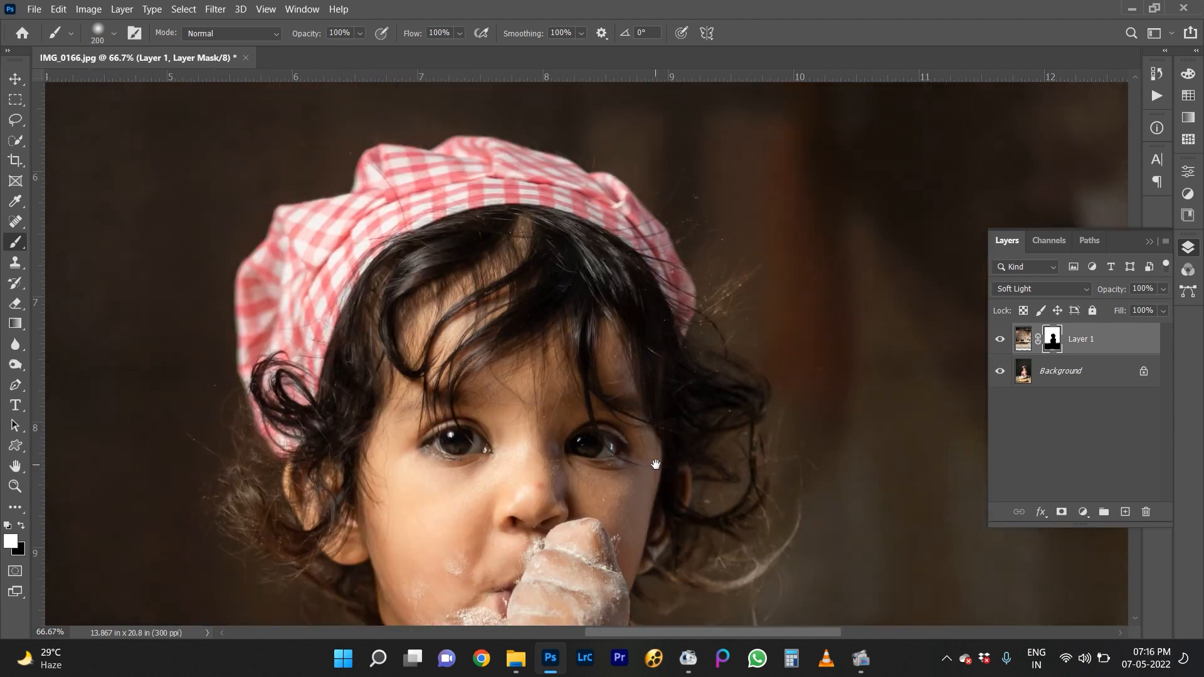
# Refine the kitchen layer's mask around the loose curls on both sides of the girl's face with an 80-pixel brush.
pyautogui.moveTo(743, 521); pyautogui.dragTo(775, 391)
pyautogui.hotkey('ctrl', '+')
pyautogui.press('[')
pyautogui.press('[')
pyautogui.press('[')
pyautogui.press('[')
pyautogui.press('[')
pyautogui.press('[')
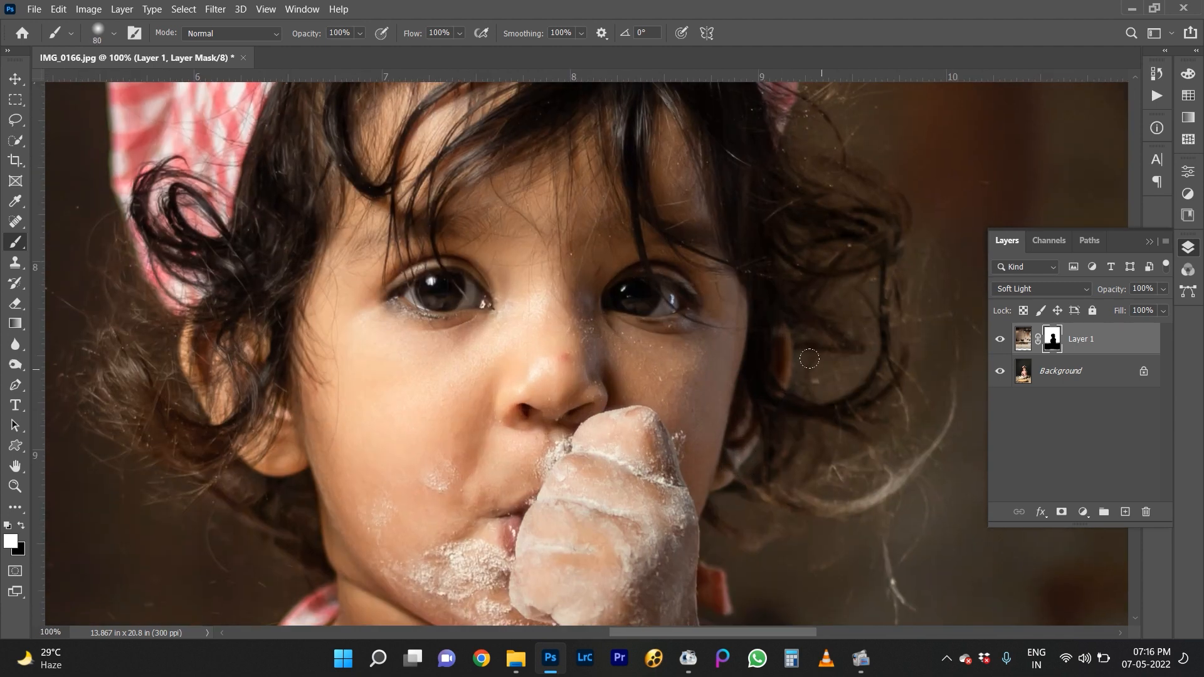
pyautogui.moveTo(427, 423); pyautogui.dragTo(651, 286)
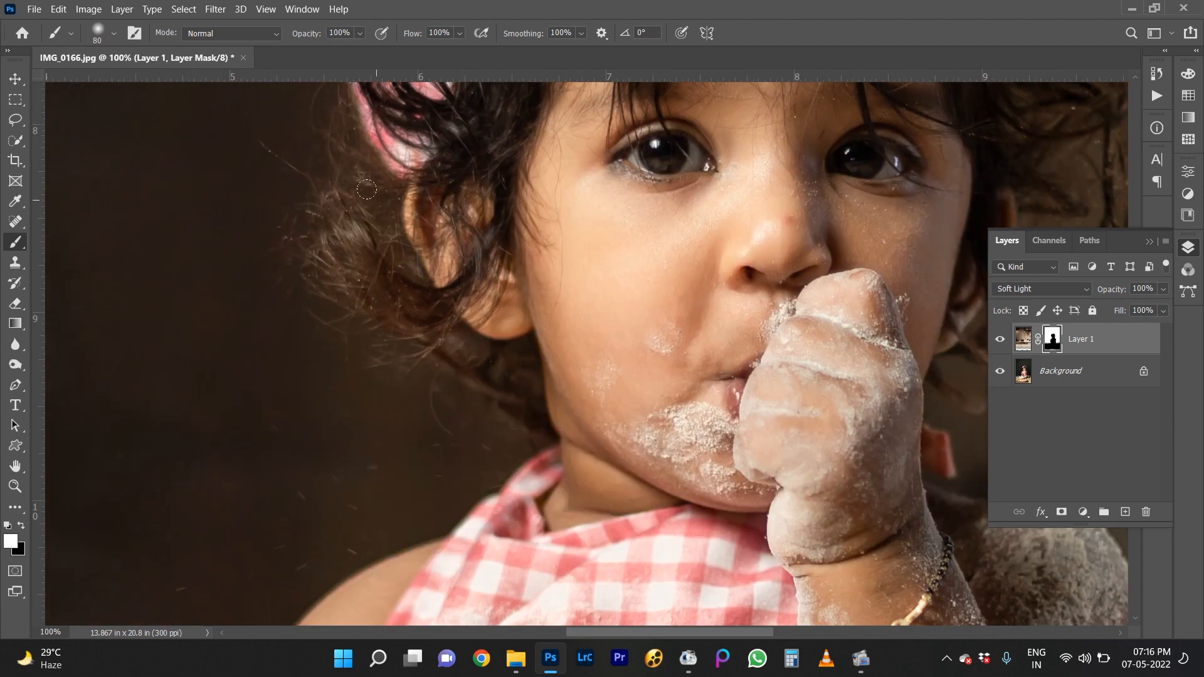
# Stamp all visible layers into a new merged layer above the kitchen layer.
pyautogui.hotkey('ctrl', '-')
pyautogui.hotkey('ctrl', '-')
pyautogui.hotkey('ctrl', '-')
pyautogui.hotkey('ctrl', '-')
pyautogui.hotkey('ctrl', '-')
pyautogui.hotkey('ctrl', '-')
pyautogui.hotkey('ctrl', '+')
pyautogui.hotkey('ctrl', '+')
pyautogui.hotkey('ctrl', '-')
pyautogui.hotkey('ctrl', 'alt', 'shift', 'e')
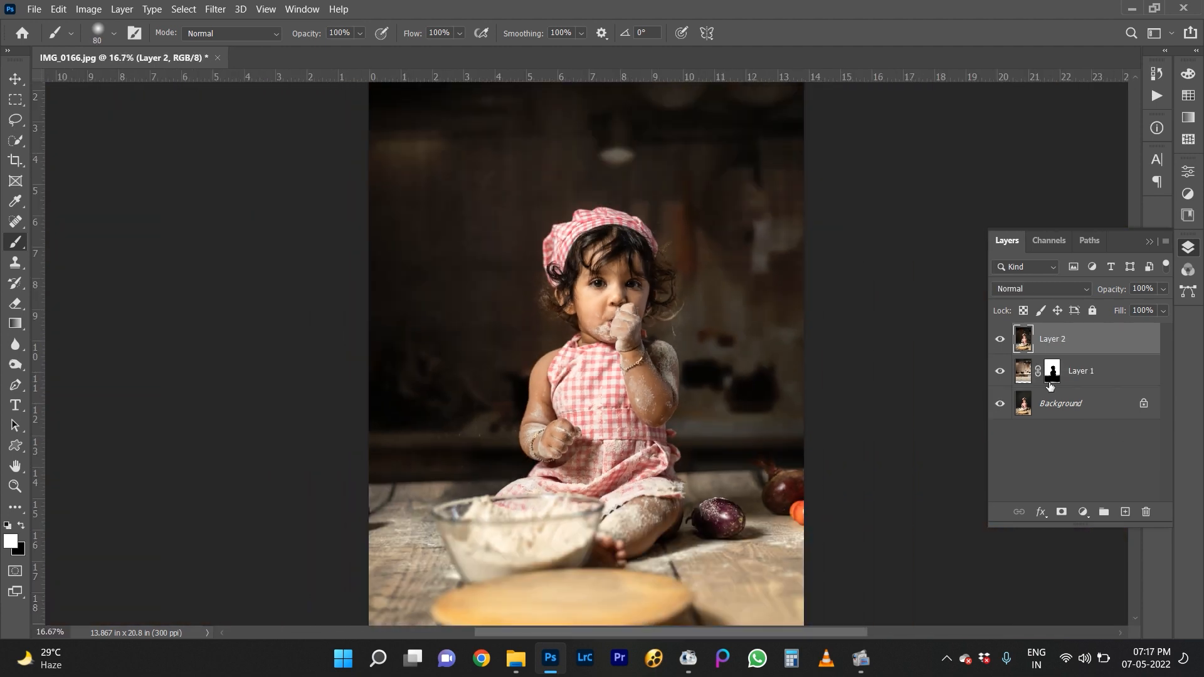
# Add a Camera Raw graduated filter from the bottom edge up to the girl's chest, with other adjustments reset and Highlights at -56.
pyautogui.hotkey('ctrl', '-')
pyautogui.hotkey('ctrl', '0')
pyautogui.hotkey('ctrl', 'shift', 'a')
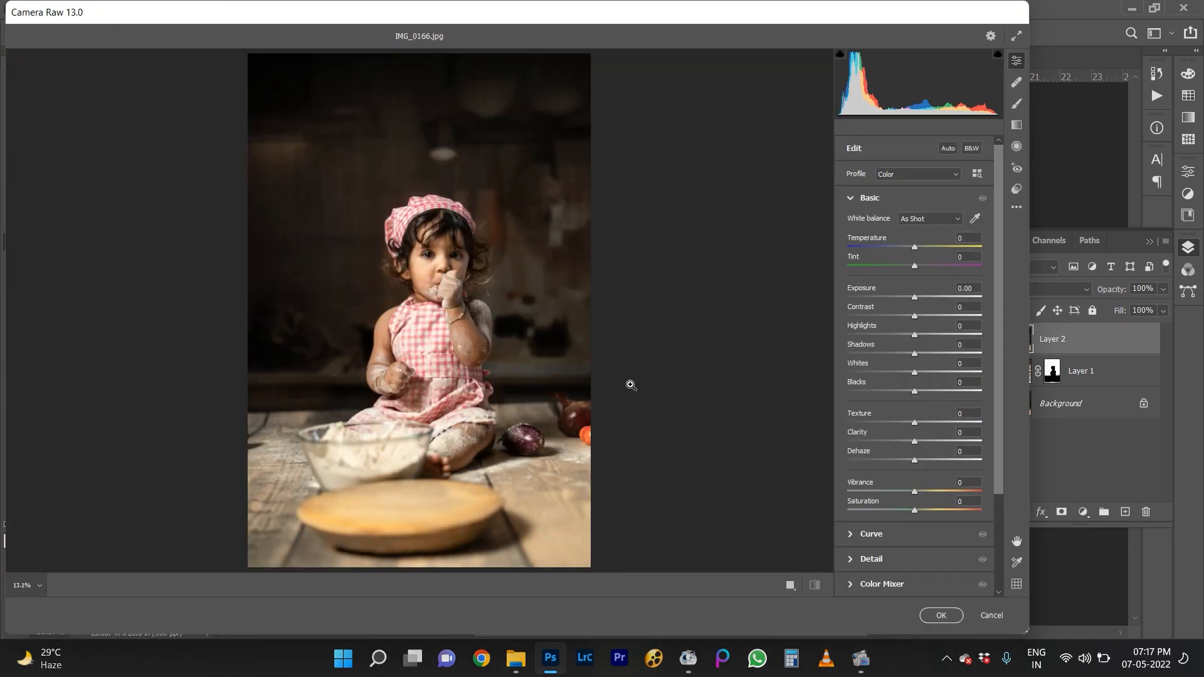
pyautogui.press('g')
pyautogui.moveTo(603, 568); pyautogui.dragTo(586, 300)
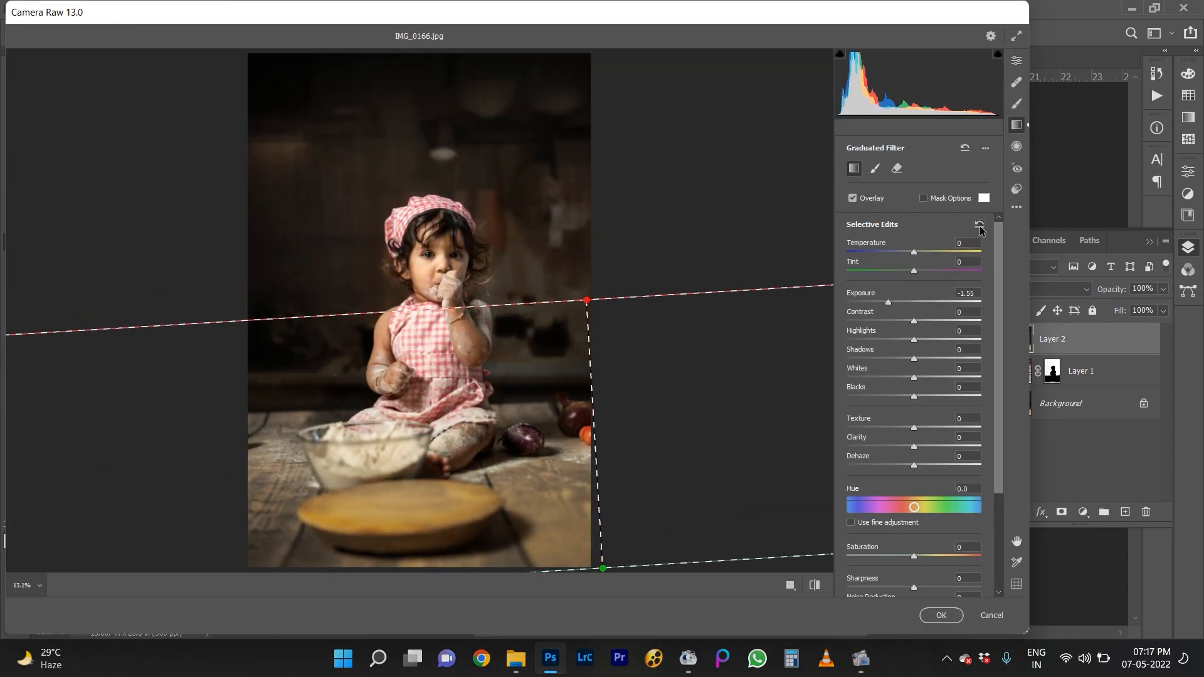
pyautogui.click(980, 225)
pyautogui.moveTo(914, 339); pyautogui.dragTo(876, 340)
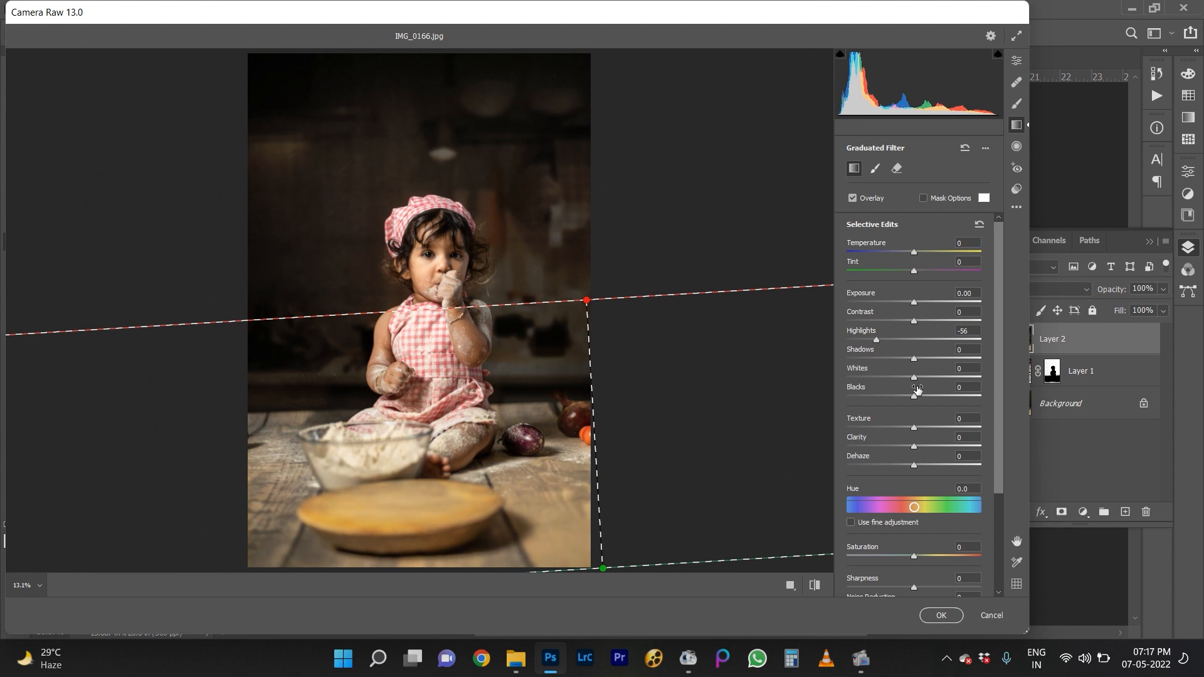
# Set the graduated filter's Dehaze to +26, Clarity to -10 and Exposure to -0.35, and apply the Camera Raw edit.
pyautogui.moveTo(922, 451)
pyautogui.mouseDown()
pyautogui.moveTo(956, 449)
pyautogui.moveTo(930, 465)
pyautogui.moveTo(903, 447)
pyautogui.mouseUp()
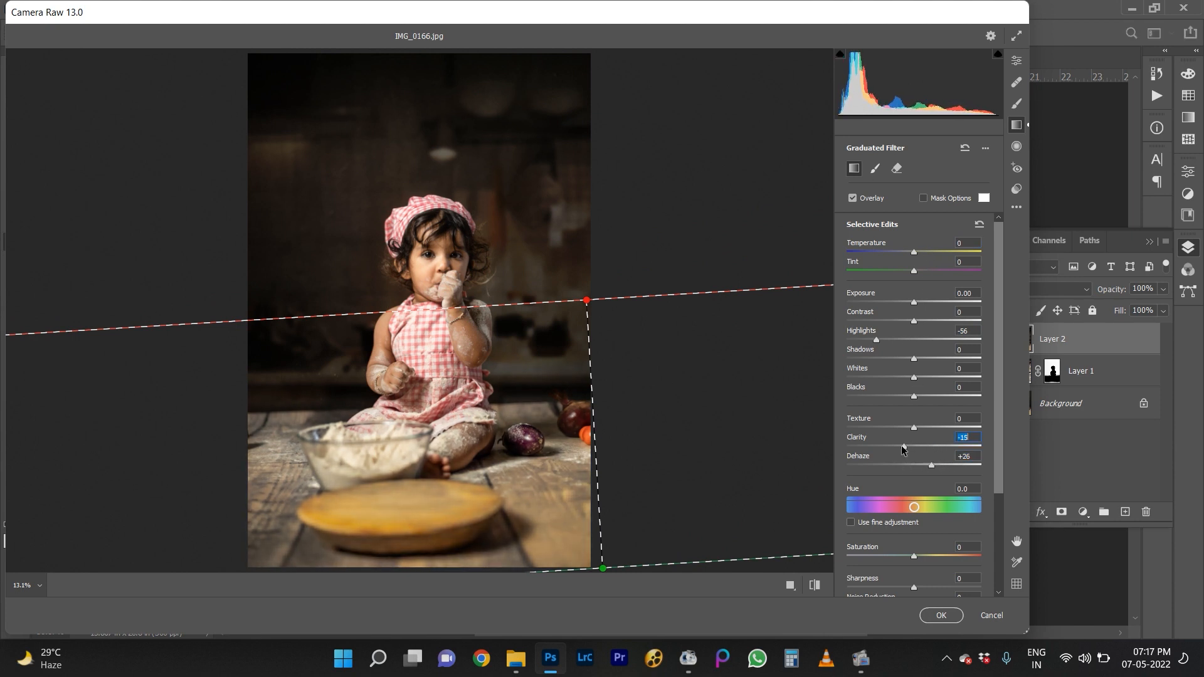
pyautogui.moveTo(913, 302); pyautogui.dragTo(909, 303)
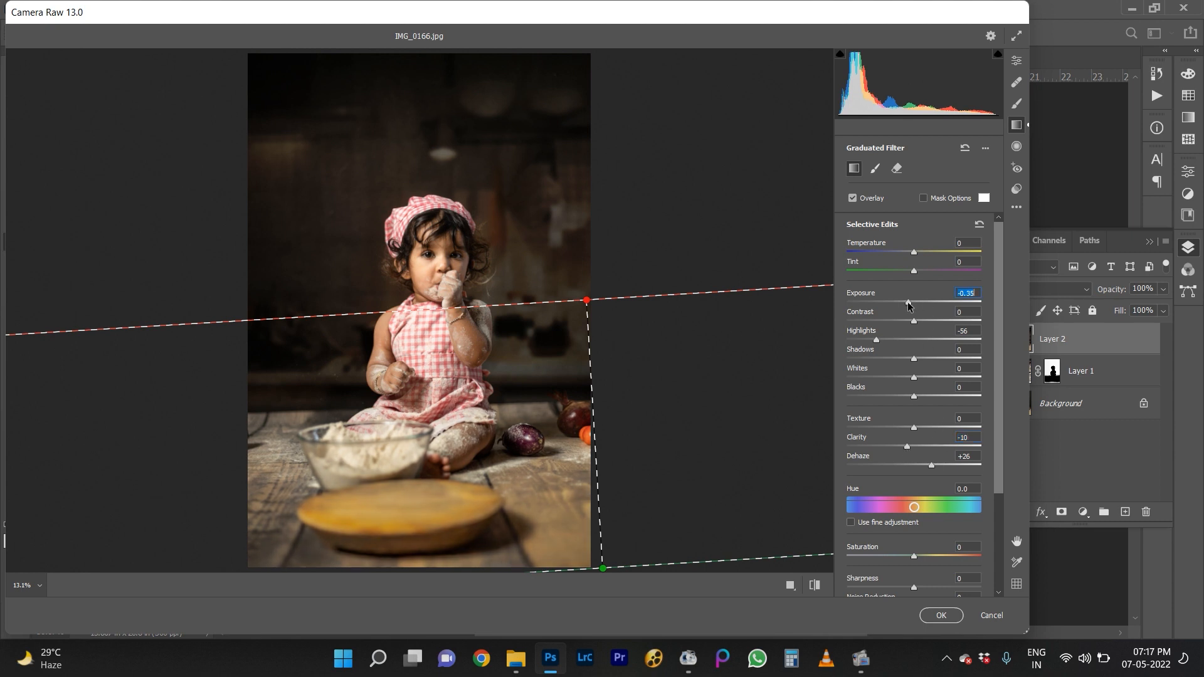
pyautogui.click(949, 610)
# Smooth the girl's skin on the merged layer with the Imagenomic Portraiture 3 filter.
pyautogui.scroll(4, 624, 291)
pyautogui.click(215, 9)
pyautogui.moveTo(295, 345)
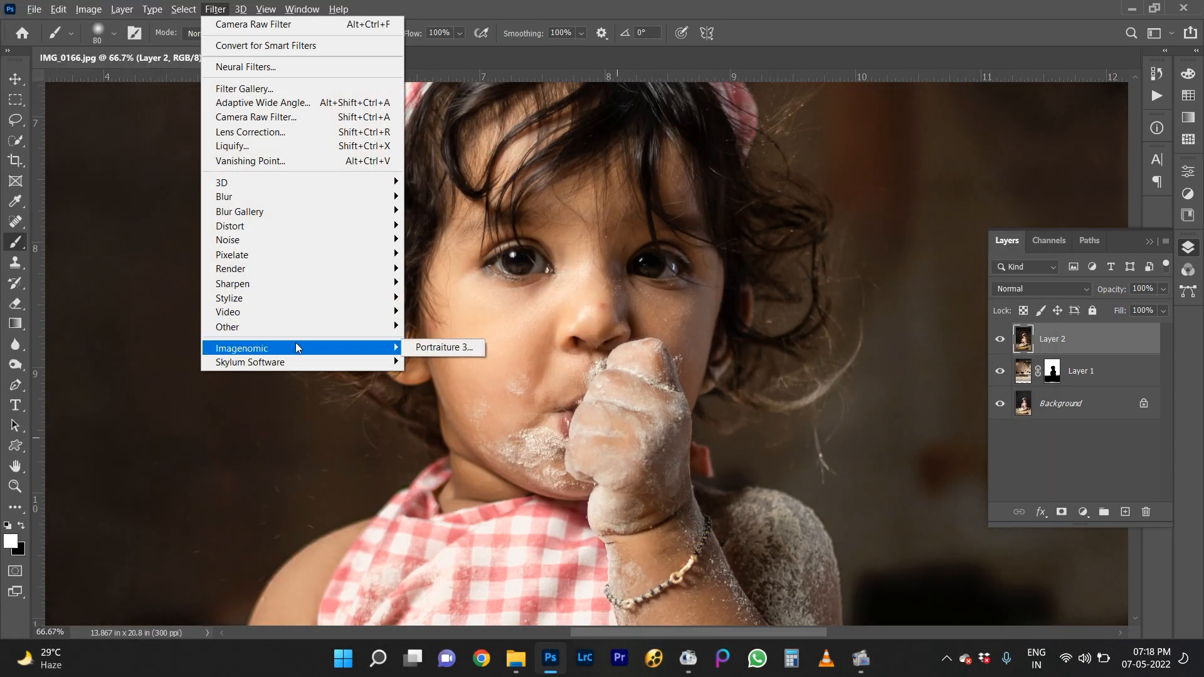
pyautogui.click(444, 347)
pyautogui.click(696, 43)
# Heal the red spot on the girl's nose with a 25-pixel Spot Healing Brush.
pyautogui.scroll(2, 592, 301)
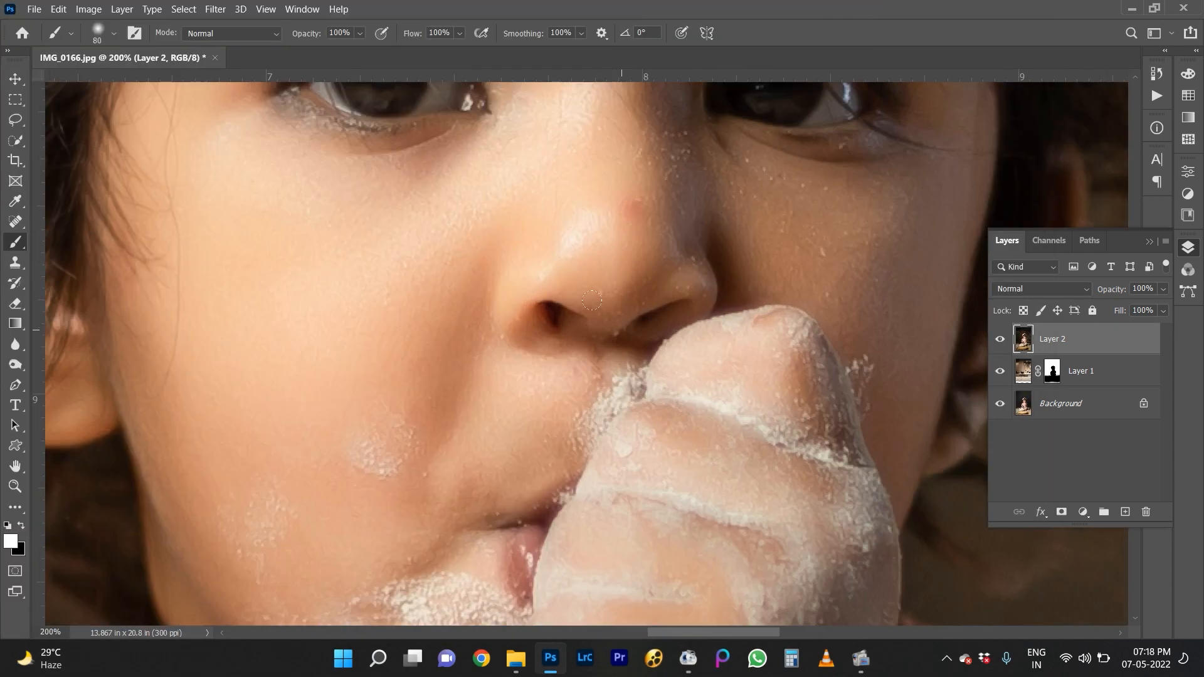
pyautogui.press('j')
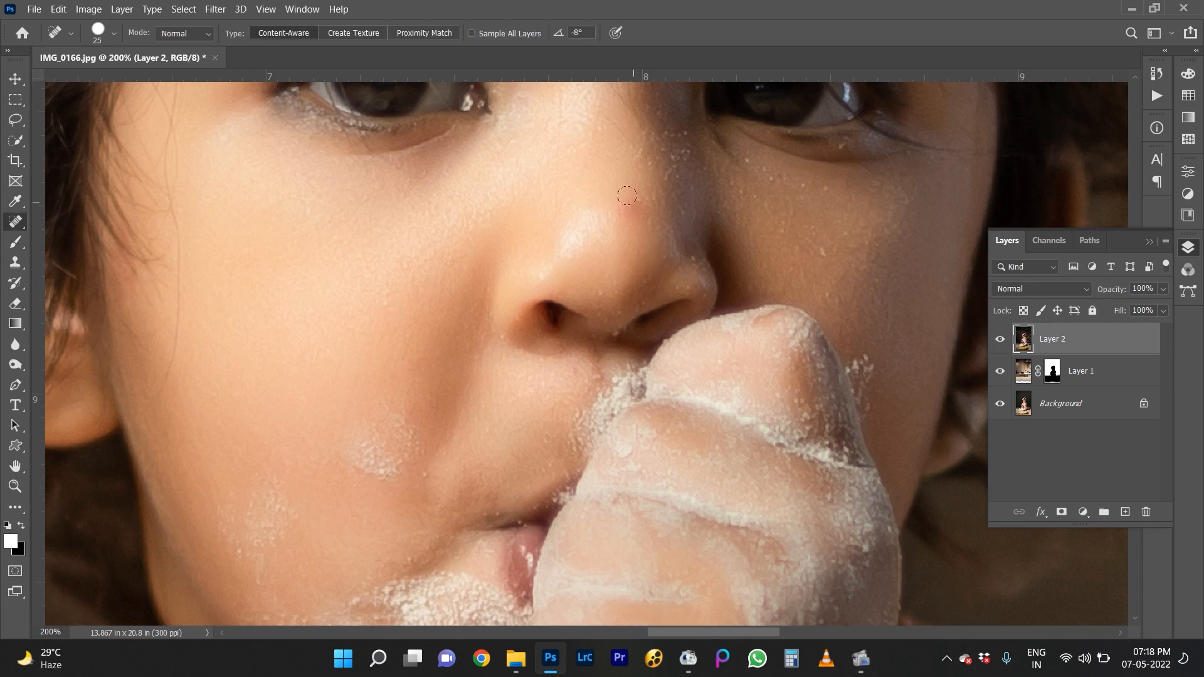
pyautogui.scroll(-7, 627, 196)
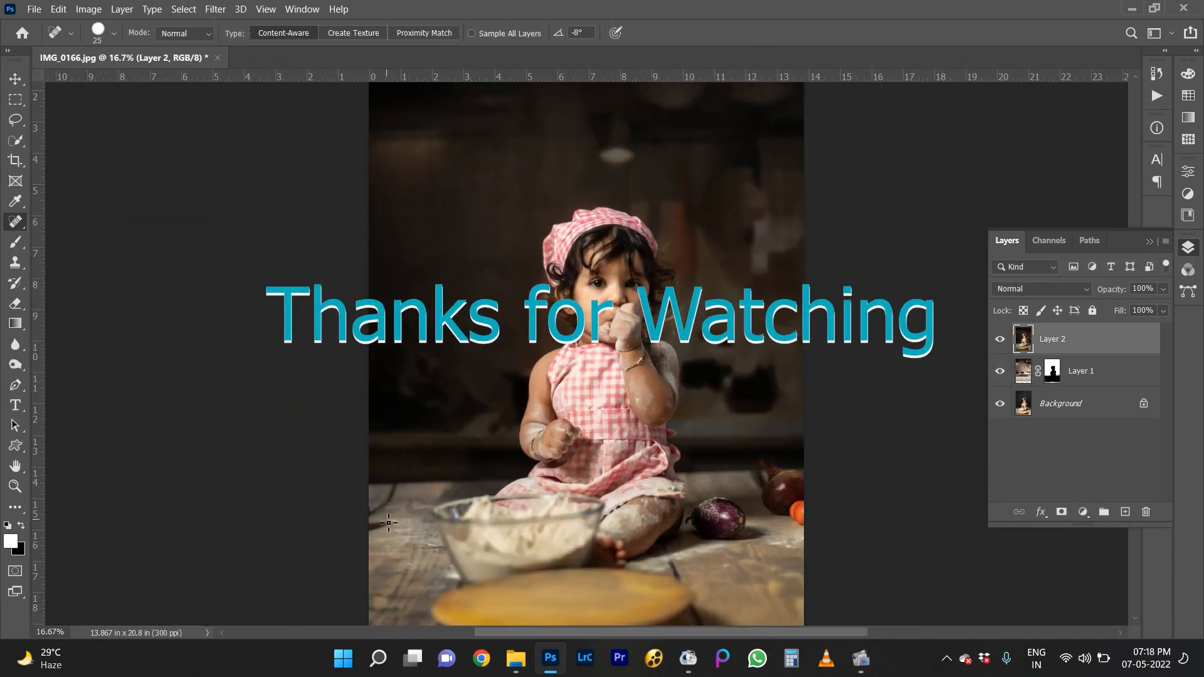
# Set the Spot Healing Brush to 125 pixels for retouching the wooden surface near the image's left edge.
pyautogui.press(']')
pyautogui.press(']')
pyautogui.press(']')
pyautogui.press(']')
pyautogui.press(']')
pyautogui.press(']')
pyautogui.press(']')
pyautogui.press(']')
pyautogui.press(']')
pyautogui.scroll(-1, 871, 529)
# Merge all visible layers into the background and save the portrait as IMG_0166.jpg with the offered JPEG options.
pyautogui.hotkey('ctrl', 'shift', 'e')
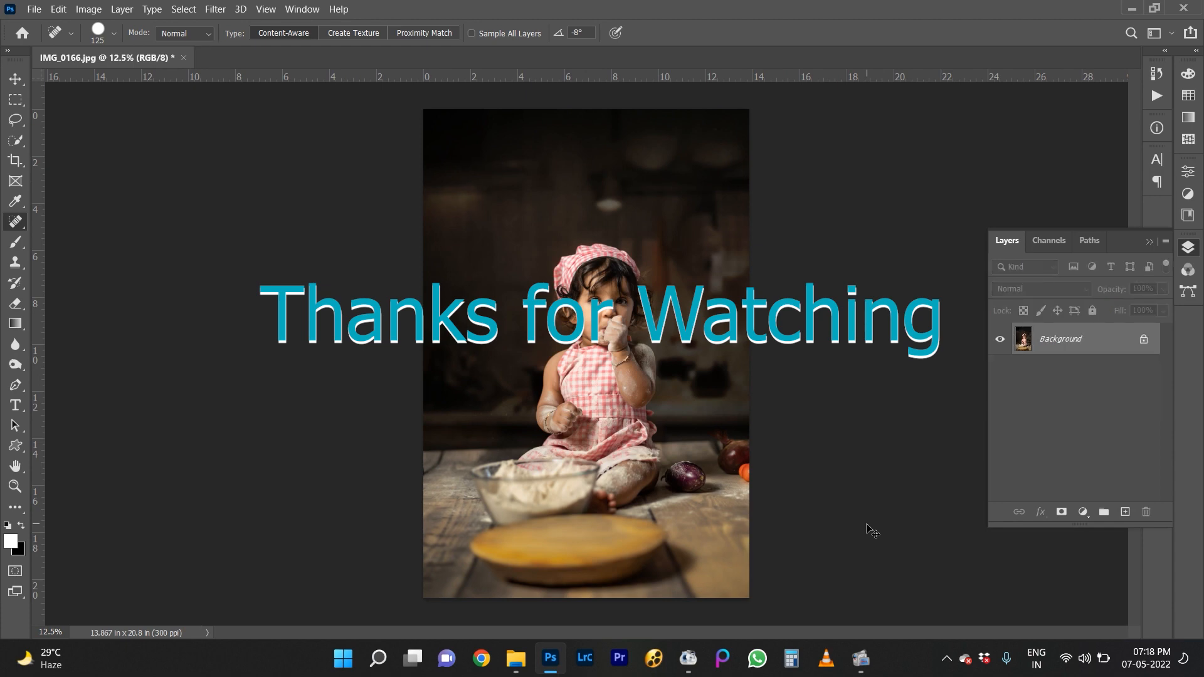
pyautogui.hotkey('ctrl', 's')
pyautogui.press('Return')
# Check the finished portrait up close and close IMG_0166.jpg.
pyautogui.hotkey('ctrl', '+')
pyautogui.hotkey('ctrl', '+')
pyautogui.hotkey('ctrl', '+')
pyautogui.hotkey('ctrl', '+')
pyautogui.hotkey('ctrl', '-')
pyautogui.hotkey('ctrl', '-')
pyautogui.hotkey('ctrl', '-')
pyautogui.hotkey('ctrl', '-')
pyautogui.hotkey('ctrl', 'w')
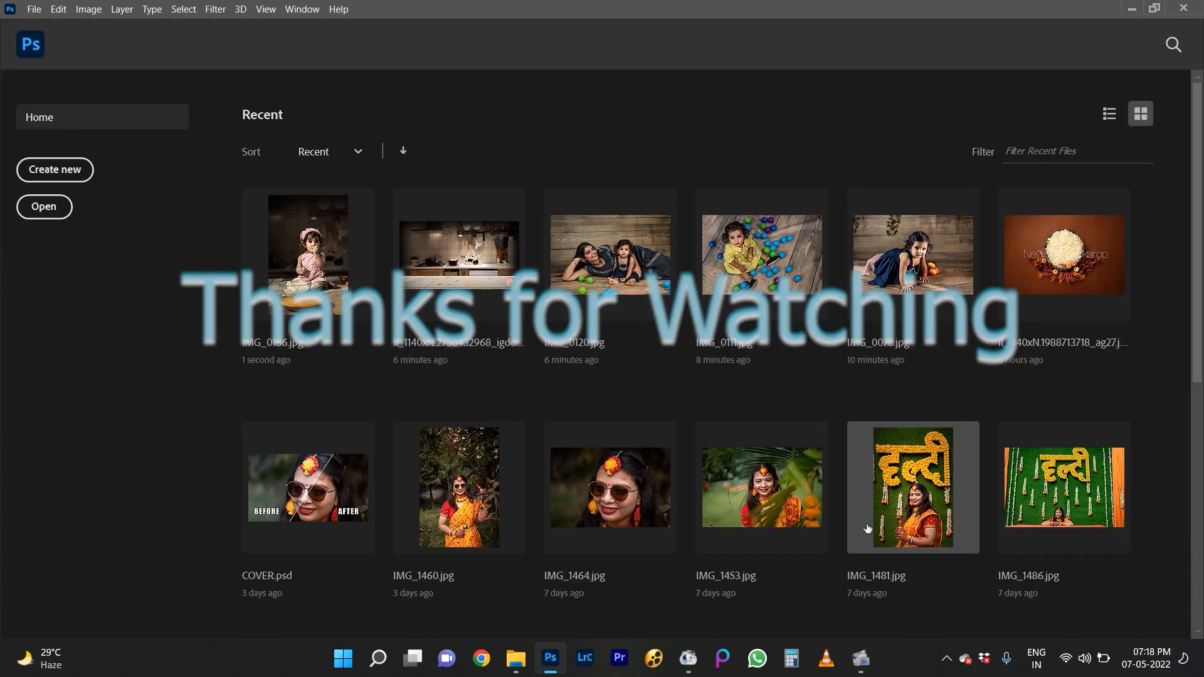